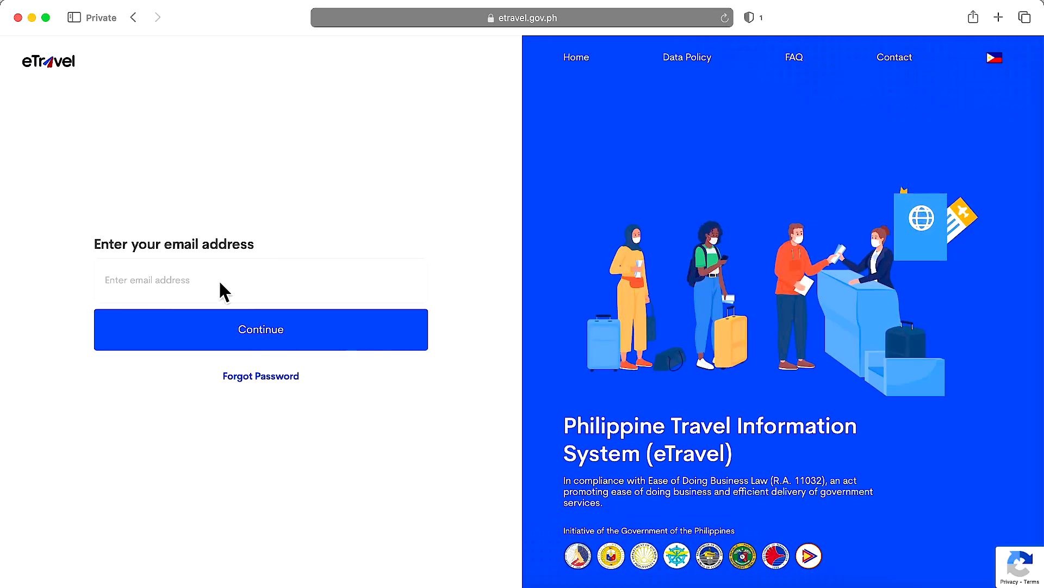
# - Register the account with the email address, a new password and the pasted emailed one-time code
pyautogui.click(245, 281)
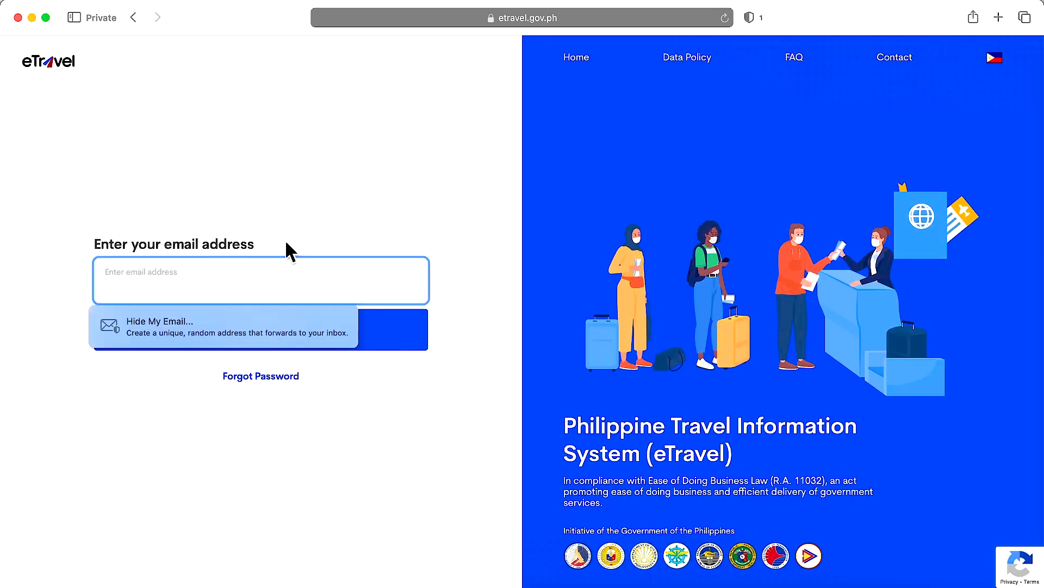
pyautogui.click(450, 294)
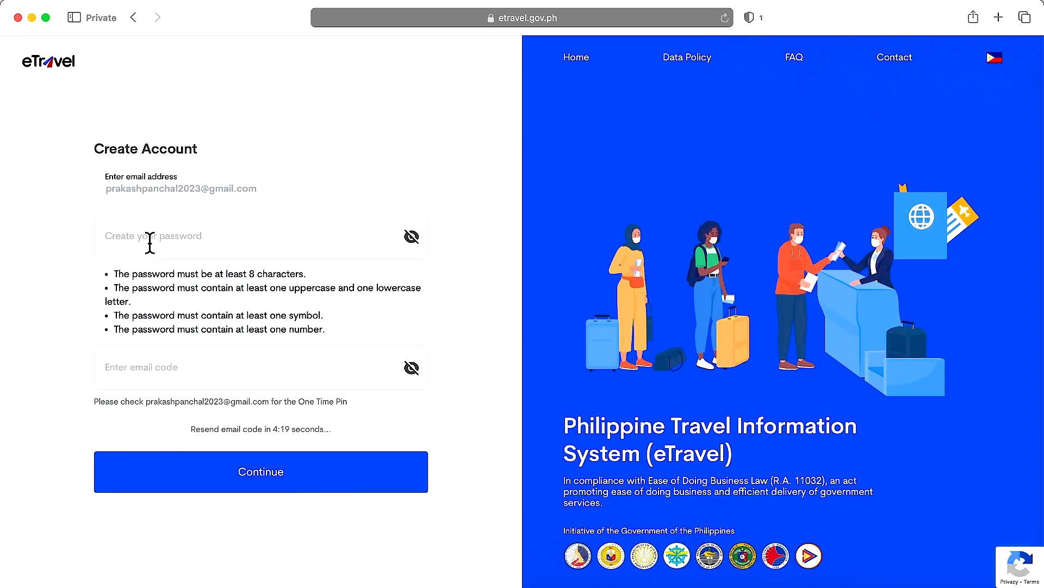
pyautogui.click(193, 242)
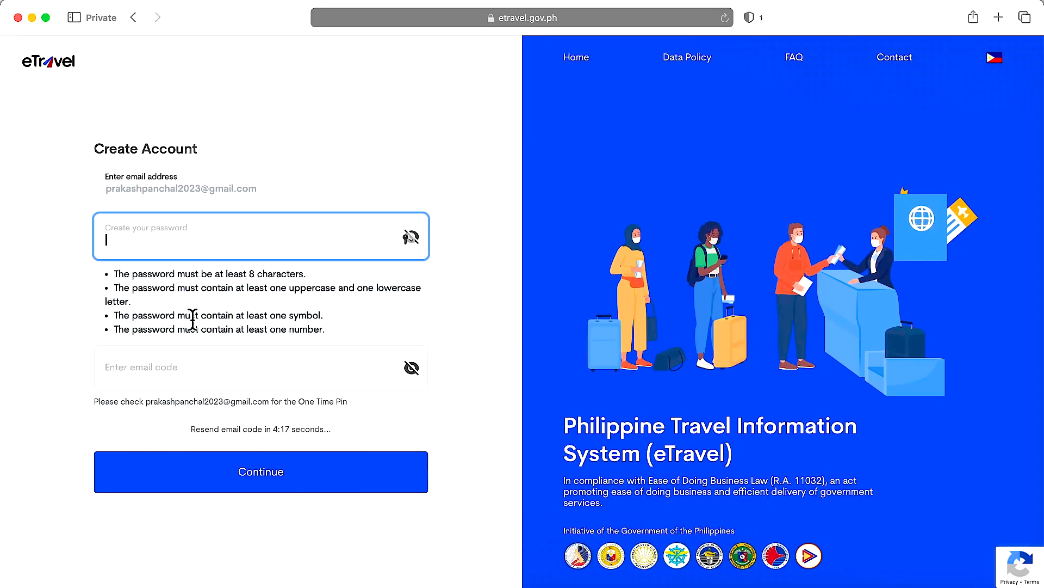
pyautogui.click(187, 374)
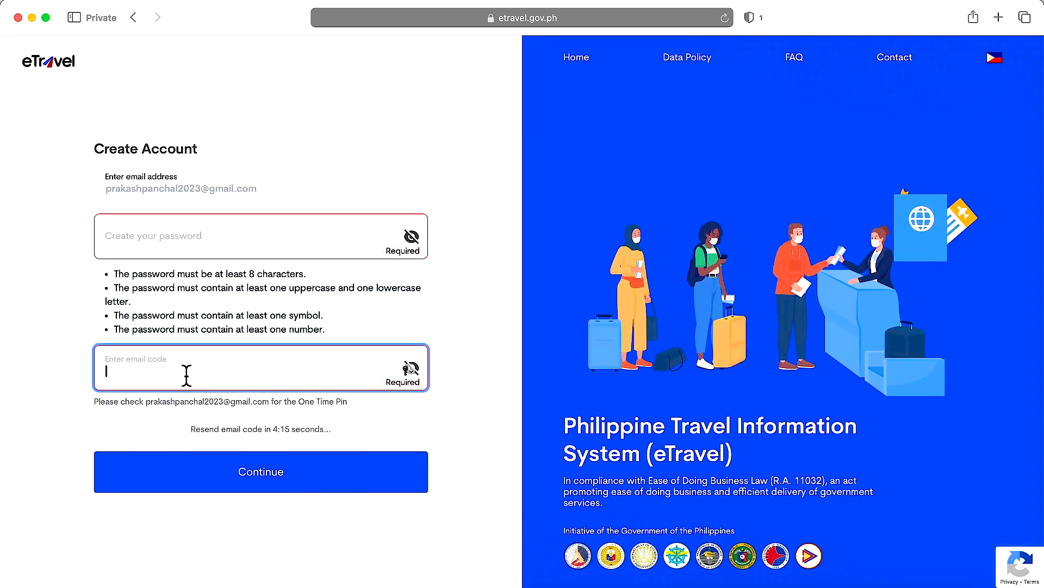
pyautogui.press('super+v')
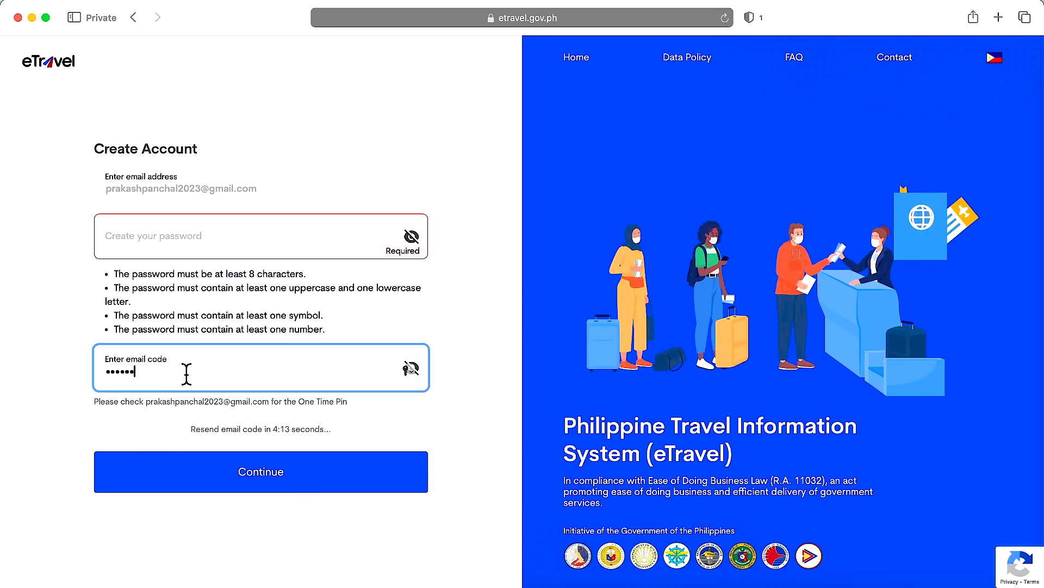
pyautogui.click(175, 235)
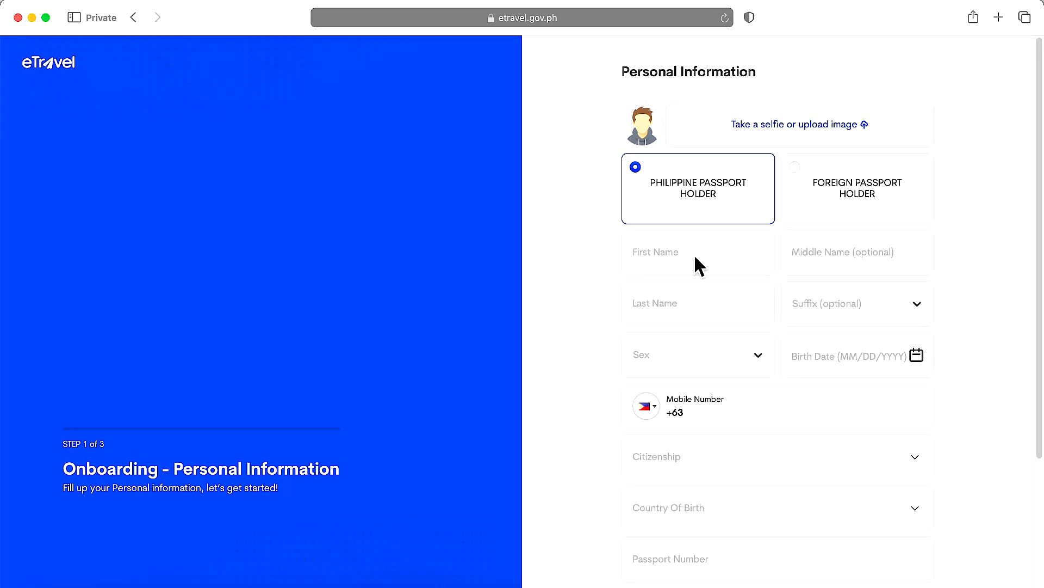
# - Choose Foreign Passport Holder and enter the traveller's first and last name, leaving Suffix empty
pyautogui.click(796, 166)
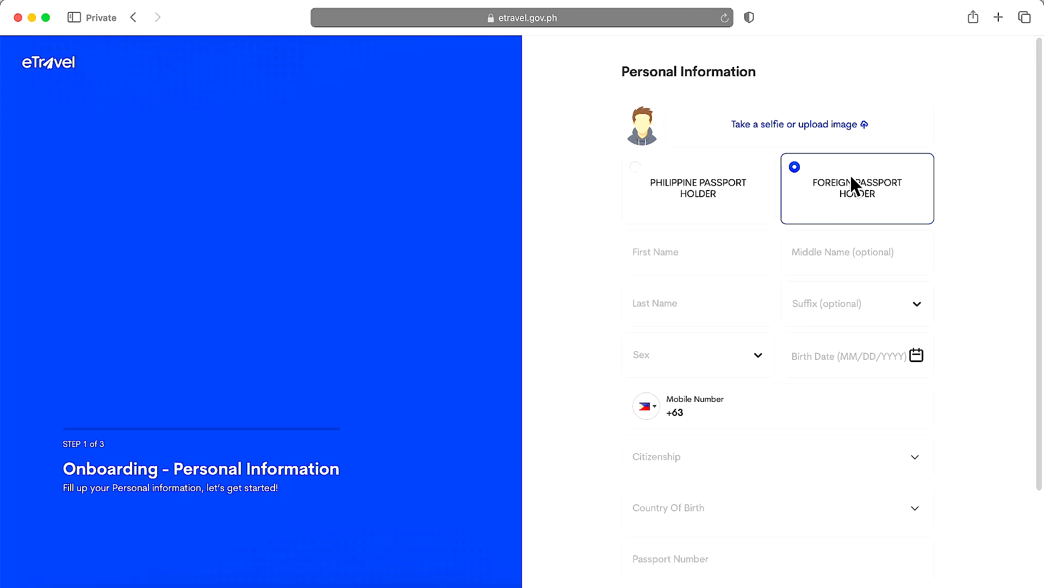
pyautogui.click(673, 254)
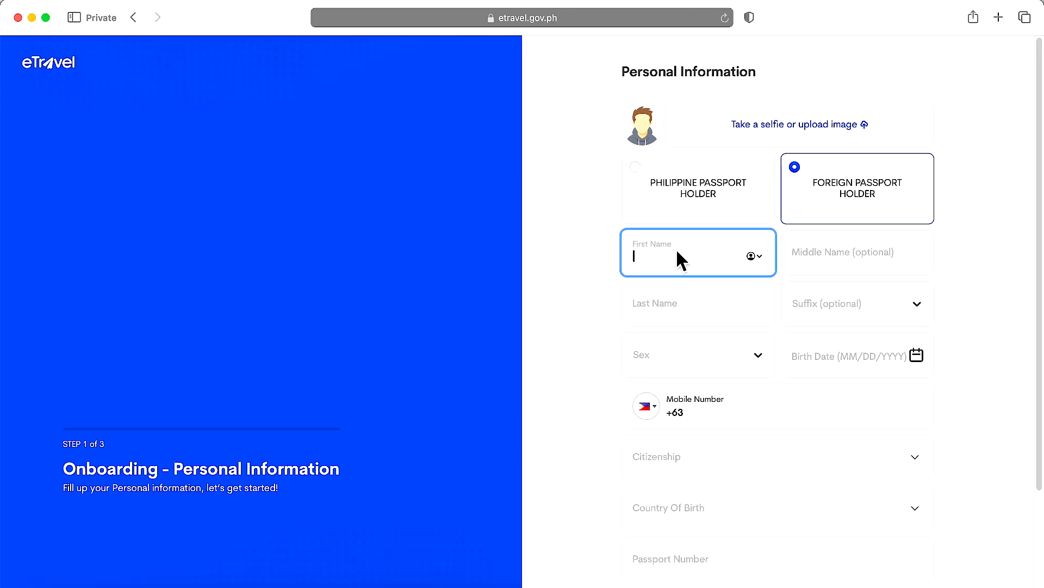
pyautogui.click(670, 303)
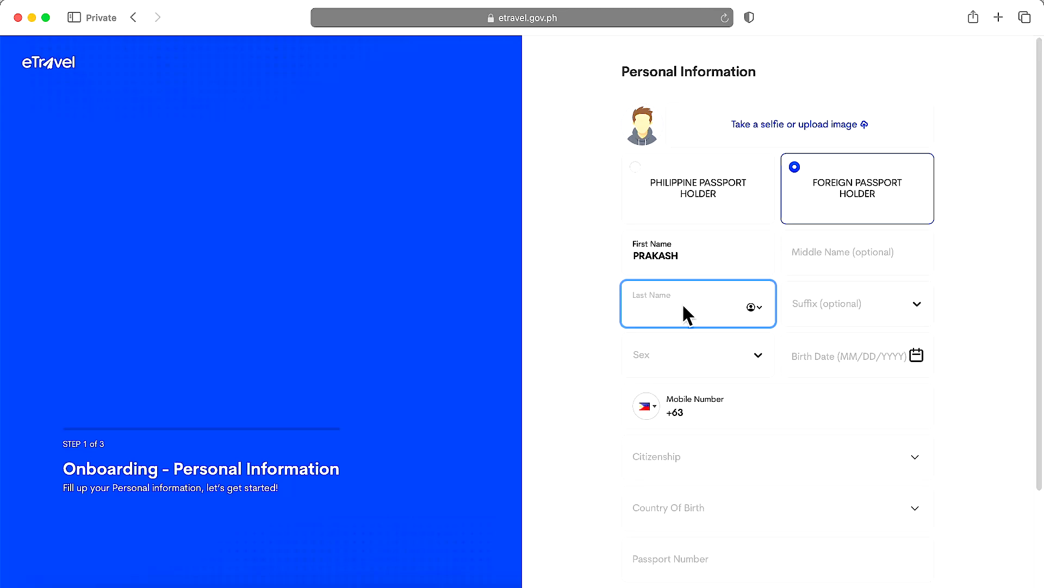
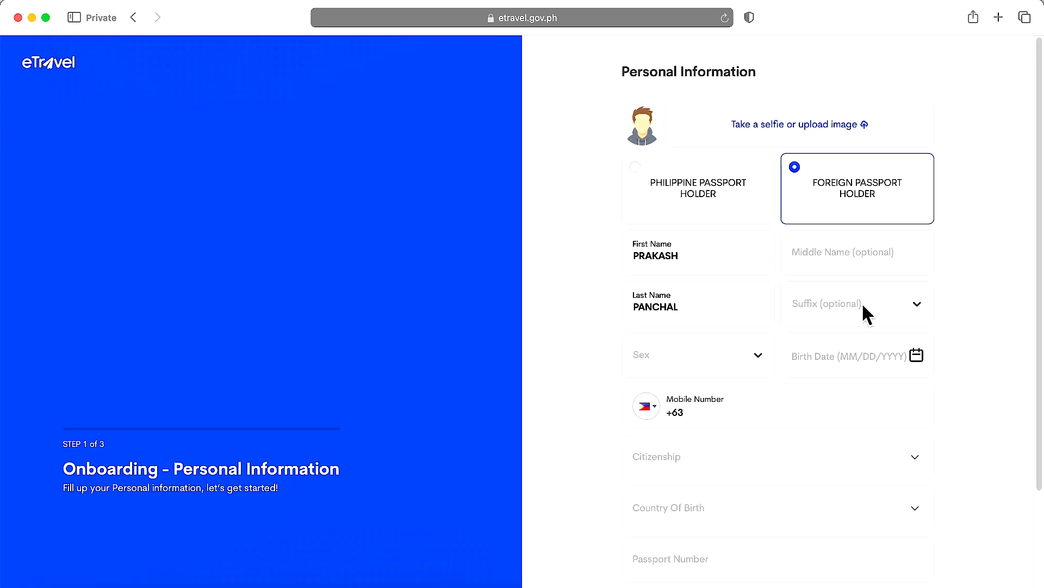
pyautogui.click(918, 302)
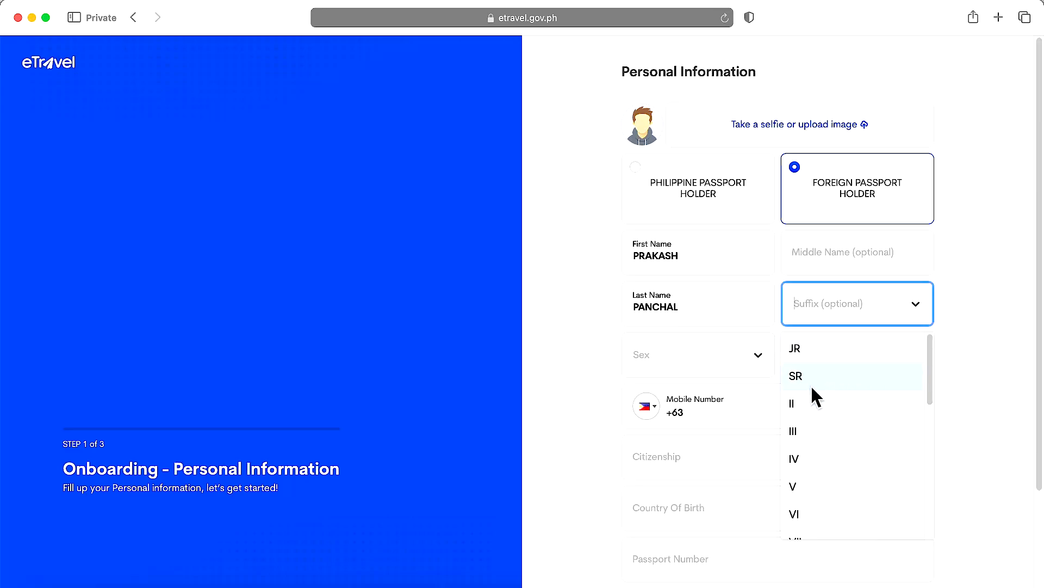
pyautogui.click(967, 330)
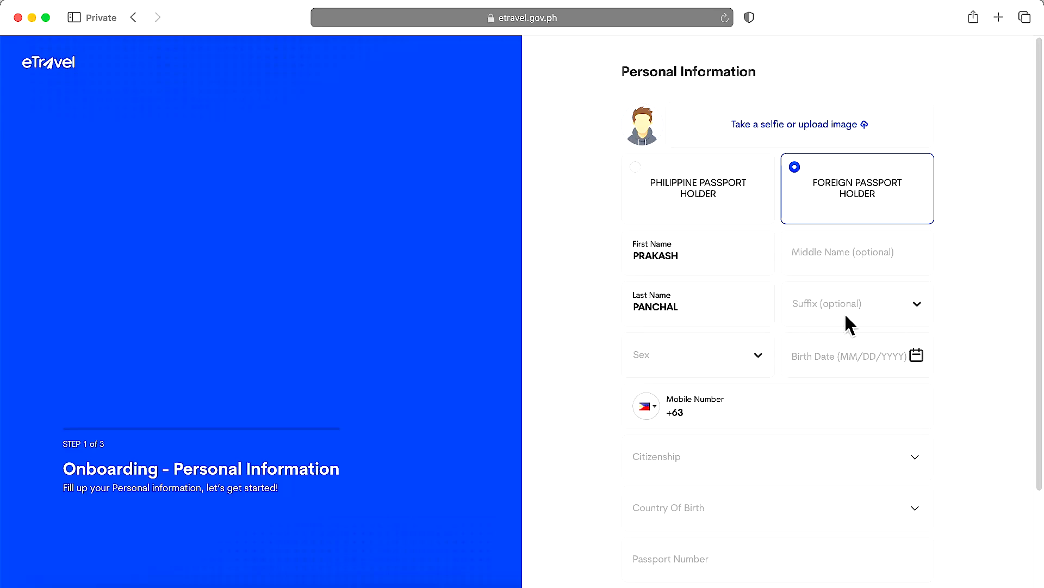
pyautogui.click(735, 366)
pyautogui.click(670, 427)
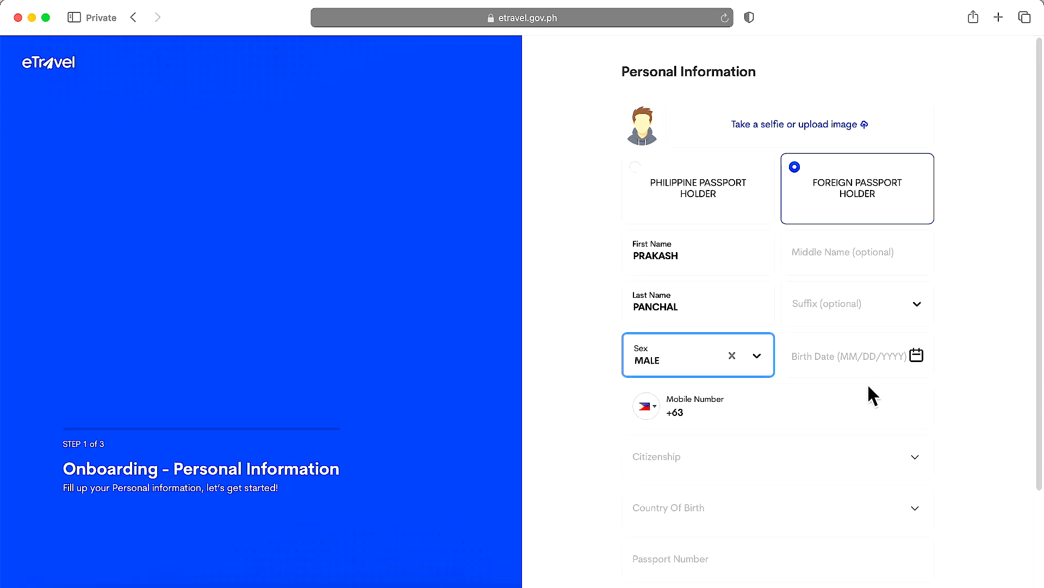
pyautogui.click(917, 356)
pyautogui.click(895, 405)
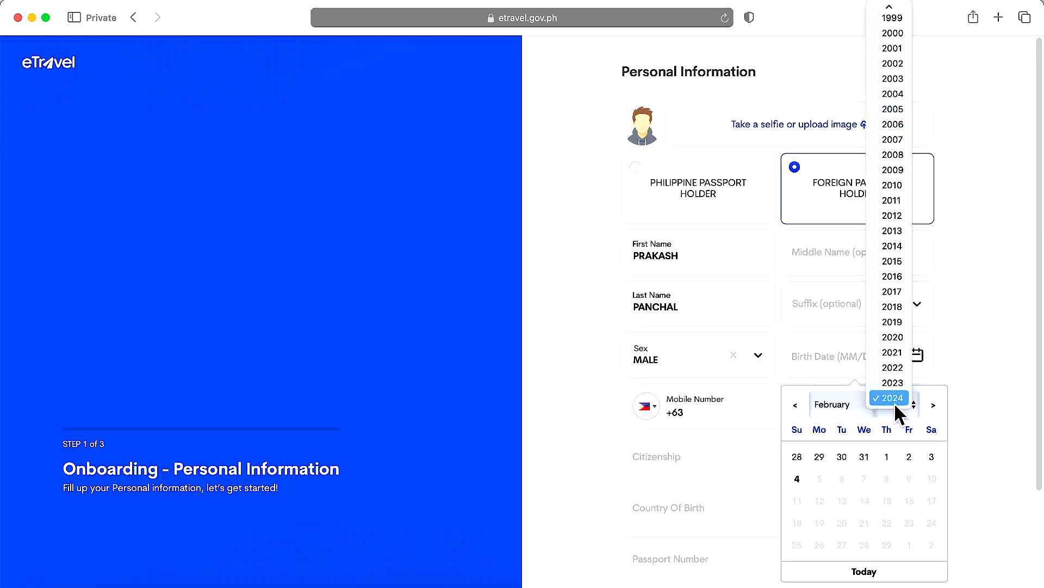
pyautogui.scroll(3, 908, 136)
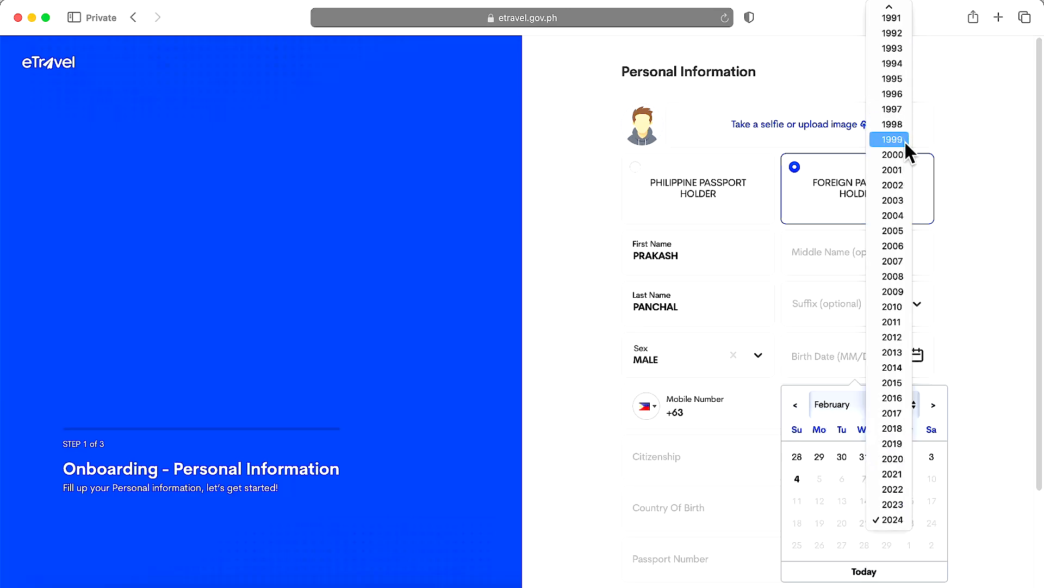
pyautogui.scroll(3, 900, 129)
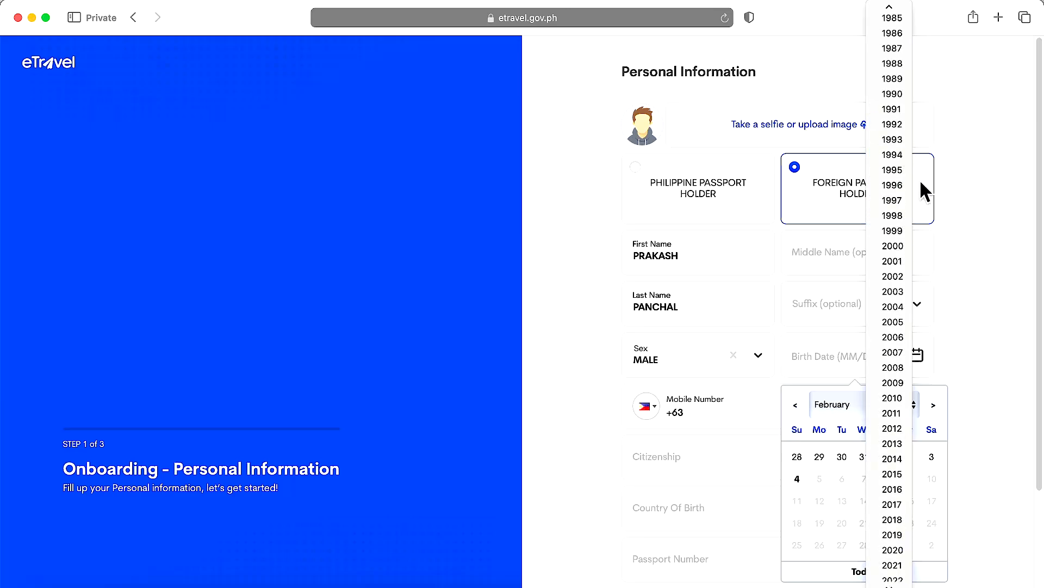
pyautogui.click(892, 200)
pyautogui.click(850, 411)
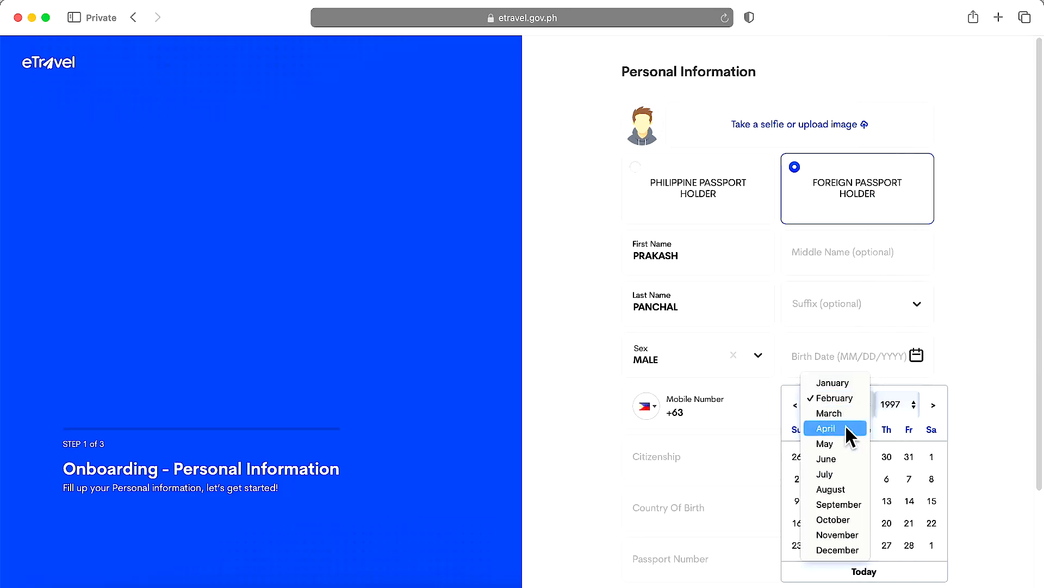
pyautogui.click(844, 458)
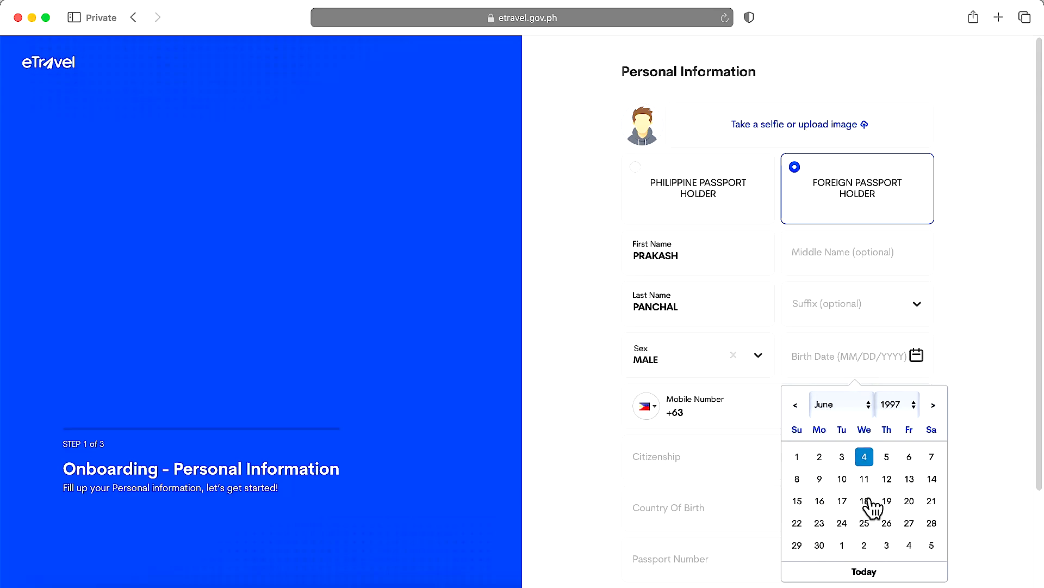
pyautogui.click(866, 500)
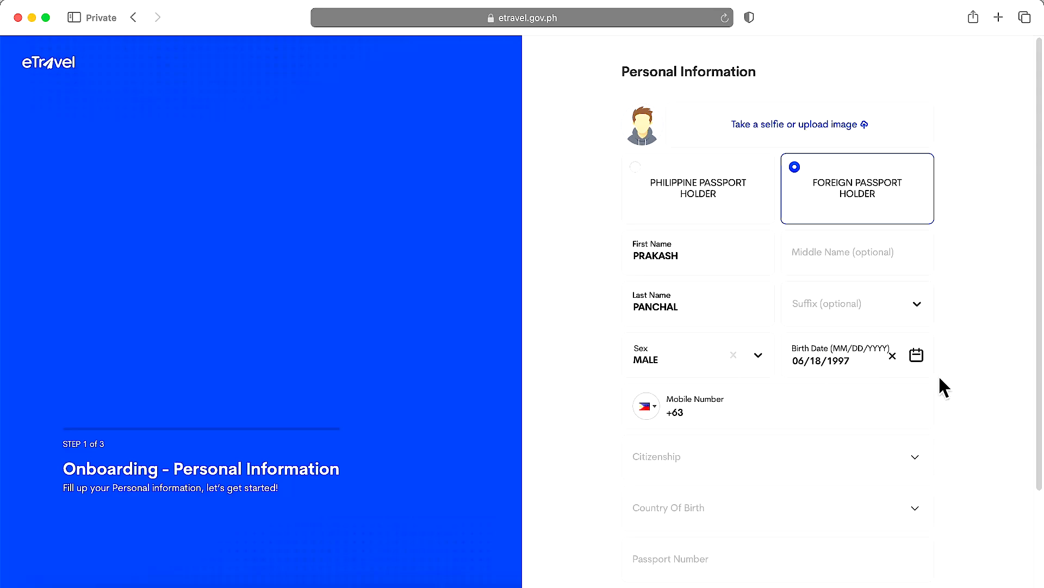
# - Enter the mobile number with the India +91 country code
pyautogui.click(646, 407)
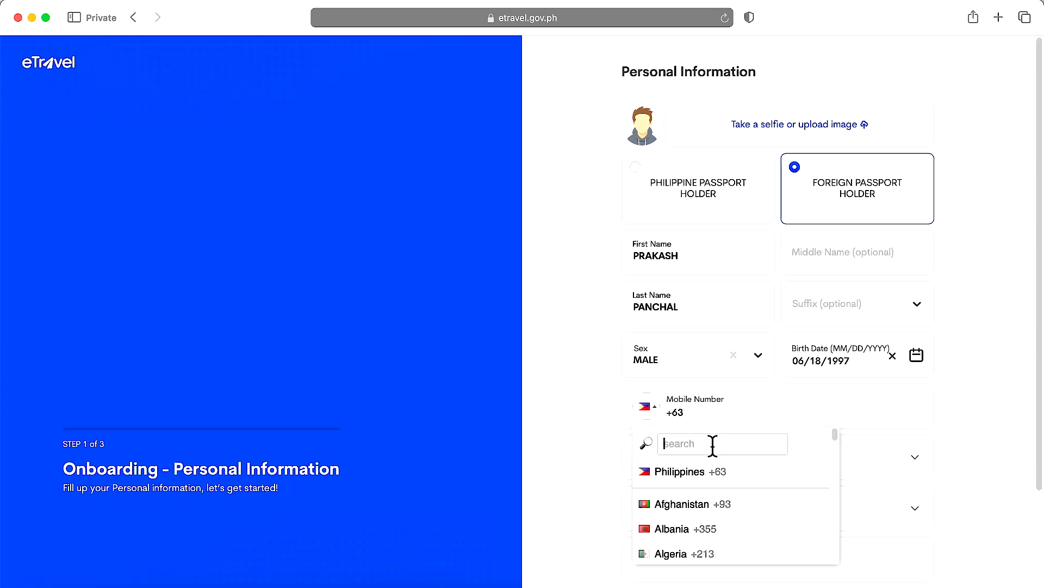
pyautogui.write('india')
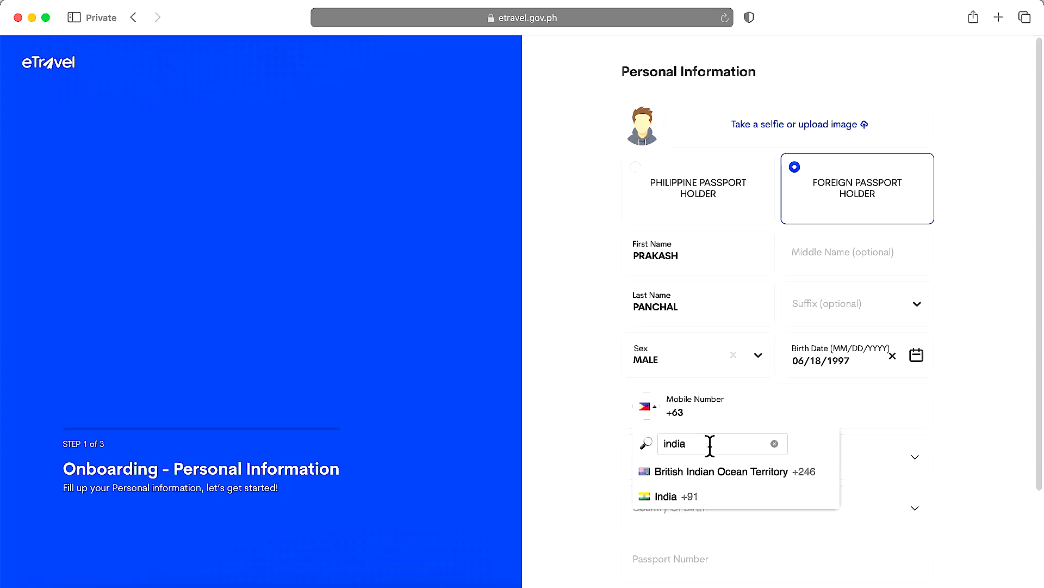
pyautogui.click(701, 496)
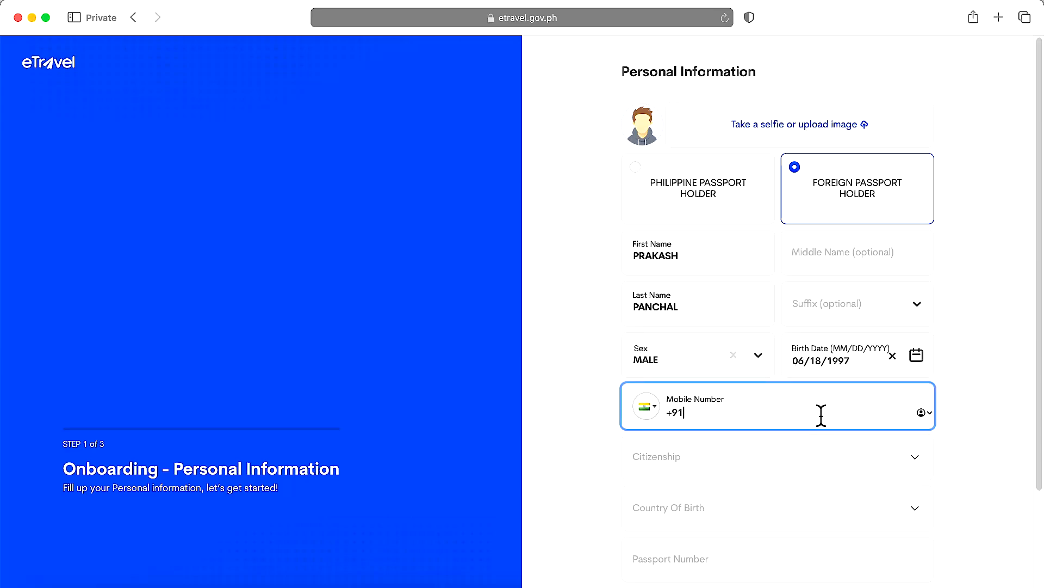
# - Set Citizenship to Indian and Country of Birth to India, then start the passport number
pyautogui.click(765, 455)
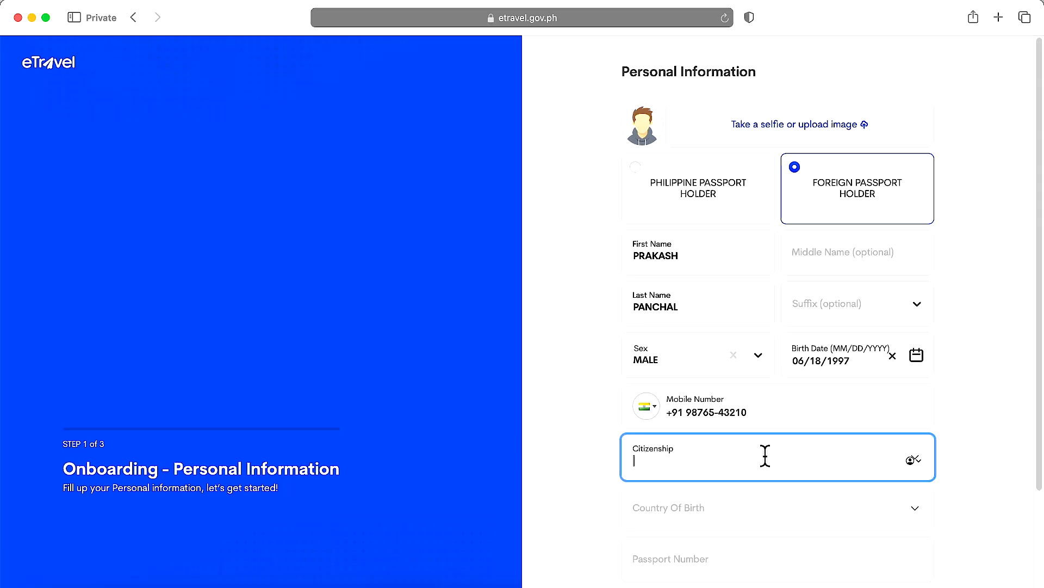
pyautogui.write('India')
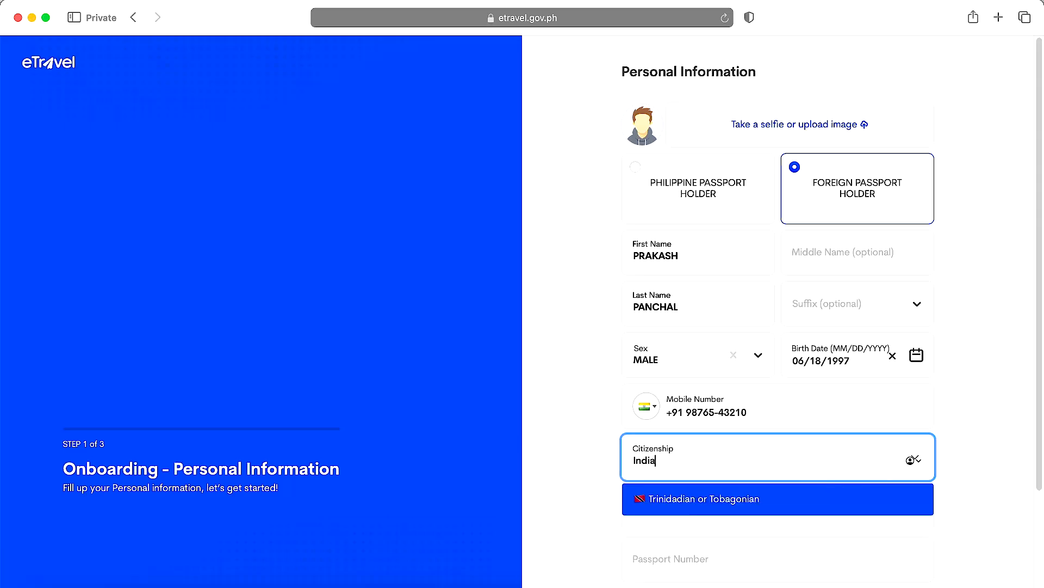
pyautogui.click(696, 531)
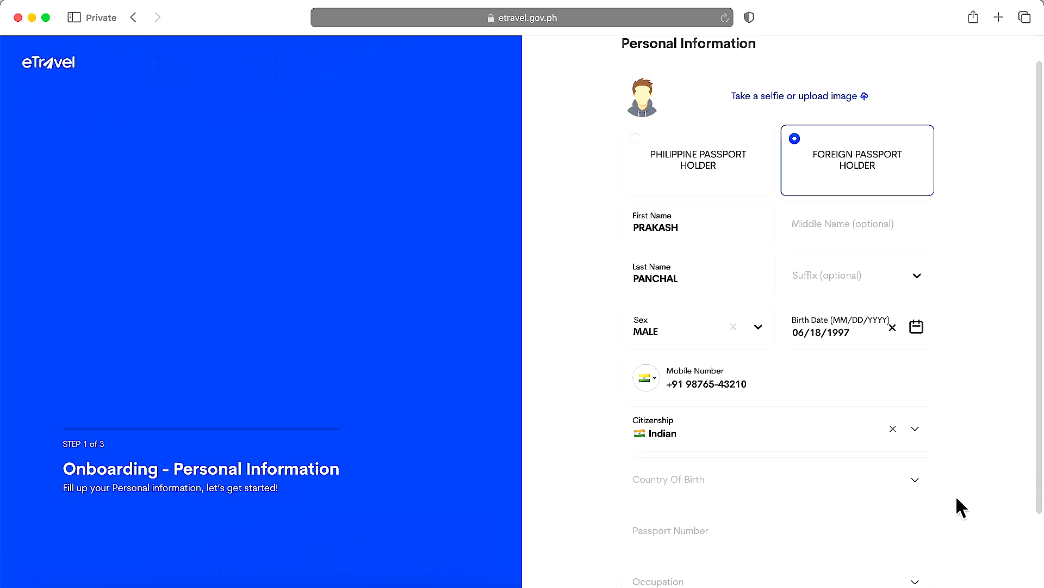
pyautogui.scroll(-2, 956, 494)
pyautogui.click(705, 394)
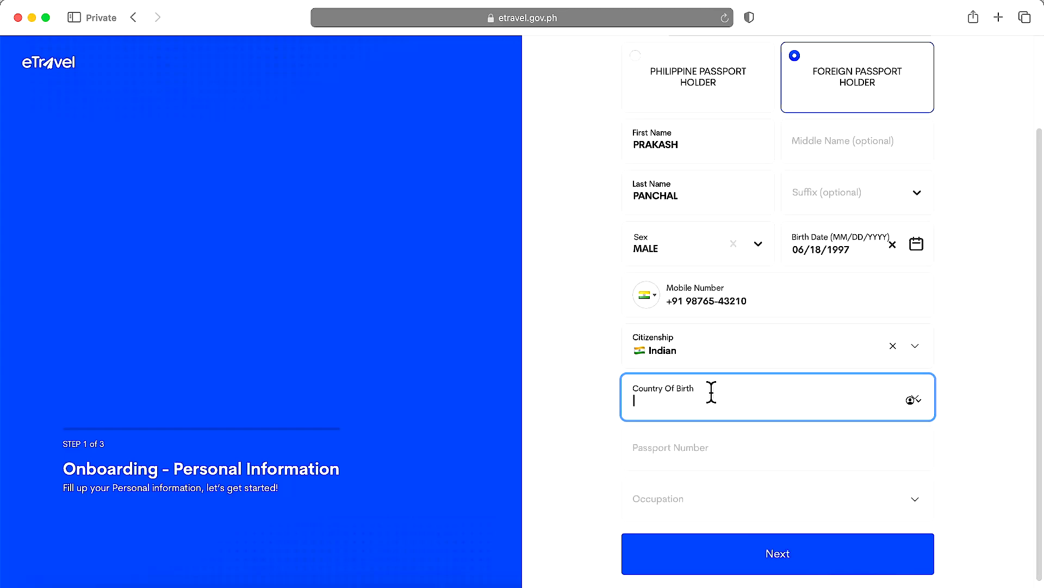
pyautogui.write('India')
pyautogui.click(700, 483)
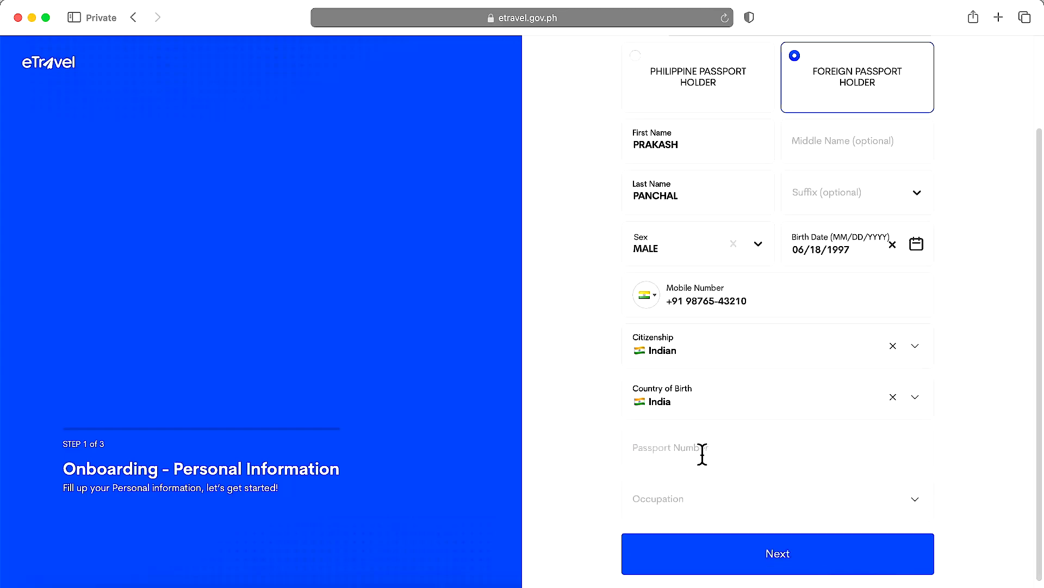
pyautogui.click(702, 454)
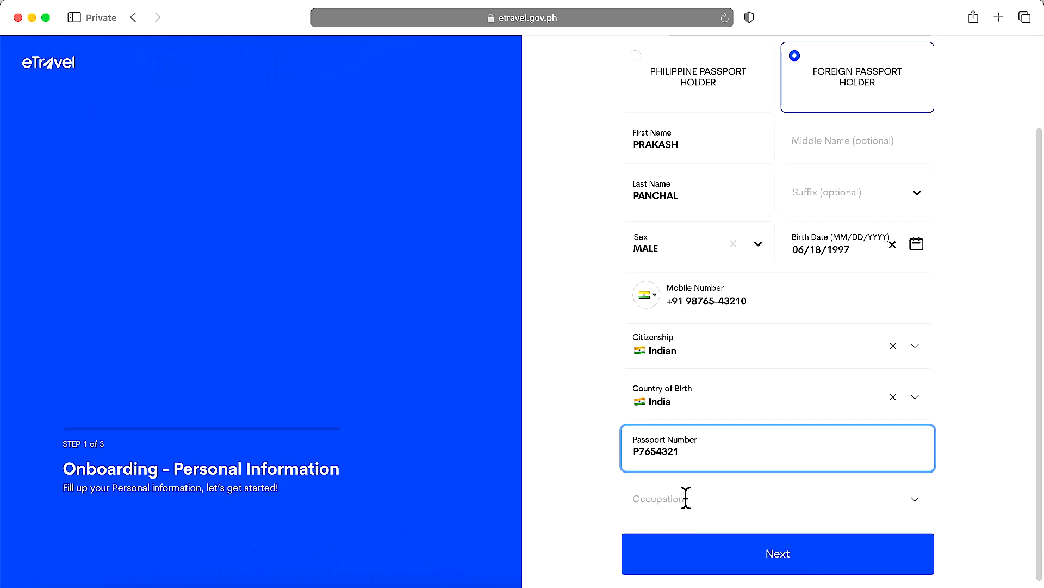
# - Clear the mistyped 'Contect Ct' entry and choose Professional/Technical/Administrative from the Occupation list
pyautogui.click(917, 504)
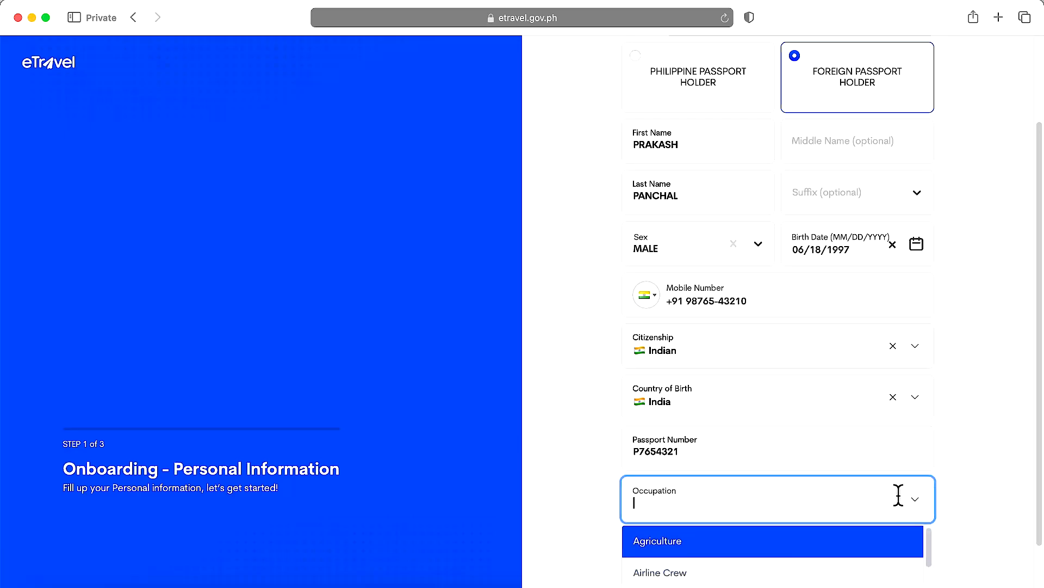
pyautogui.scroll(-2, 957, 478)
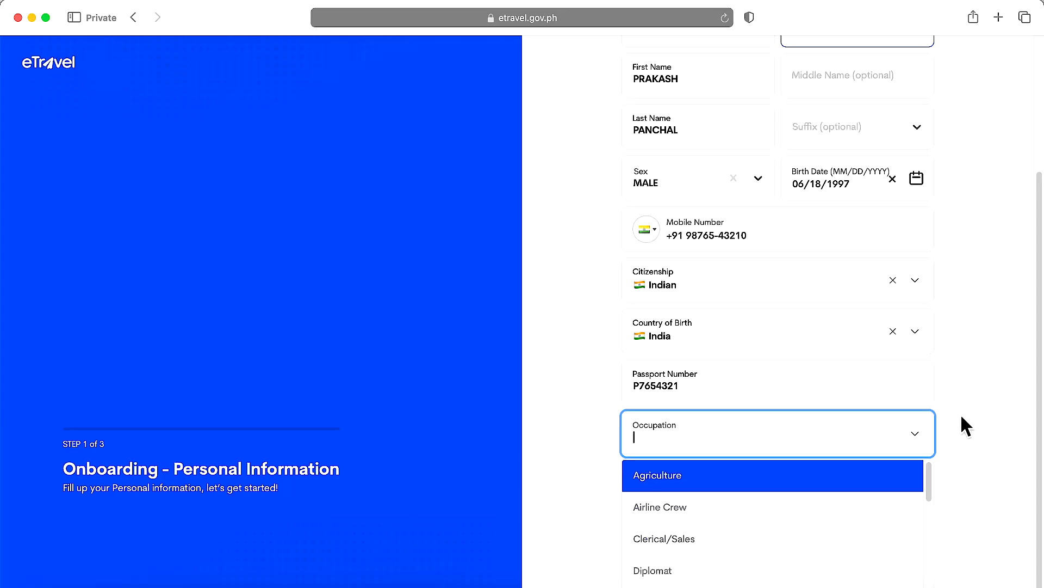
pyautogui.write('Contact Createct Ct')
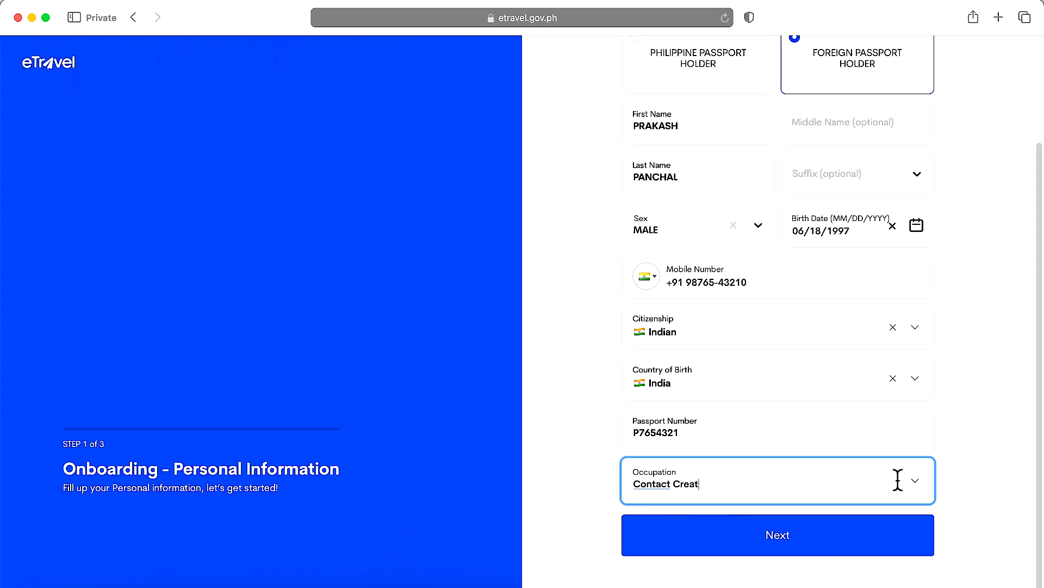
pyautogui.click(913, 485)
pyautogui.click(914, 482)
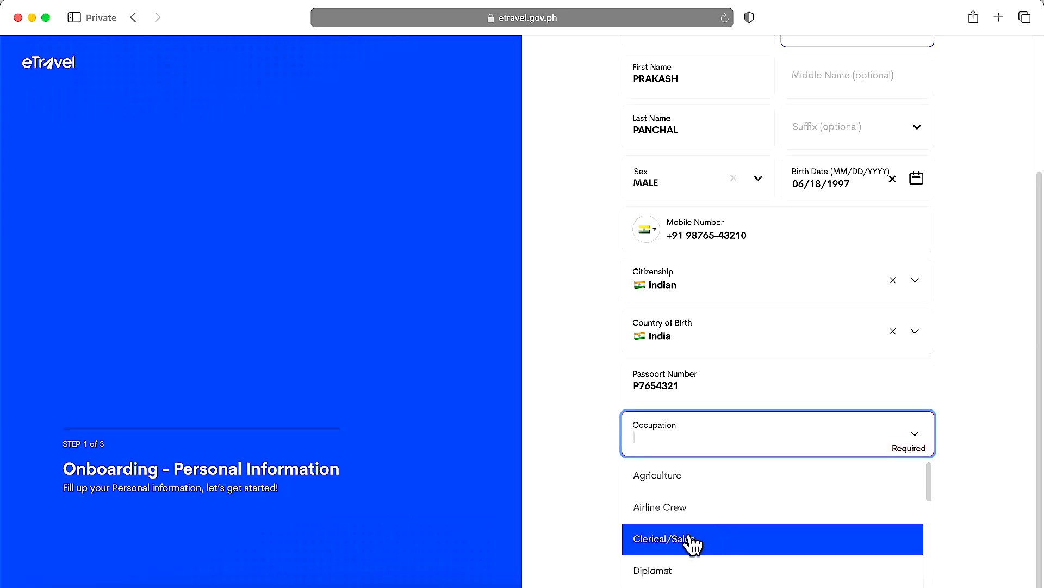
pyautogui.scroll(-2, 762, 544)
pyautogui.scroll(-2, 783, 551)
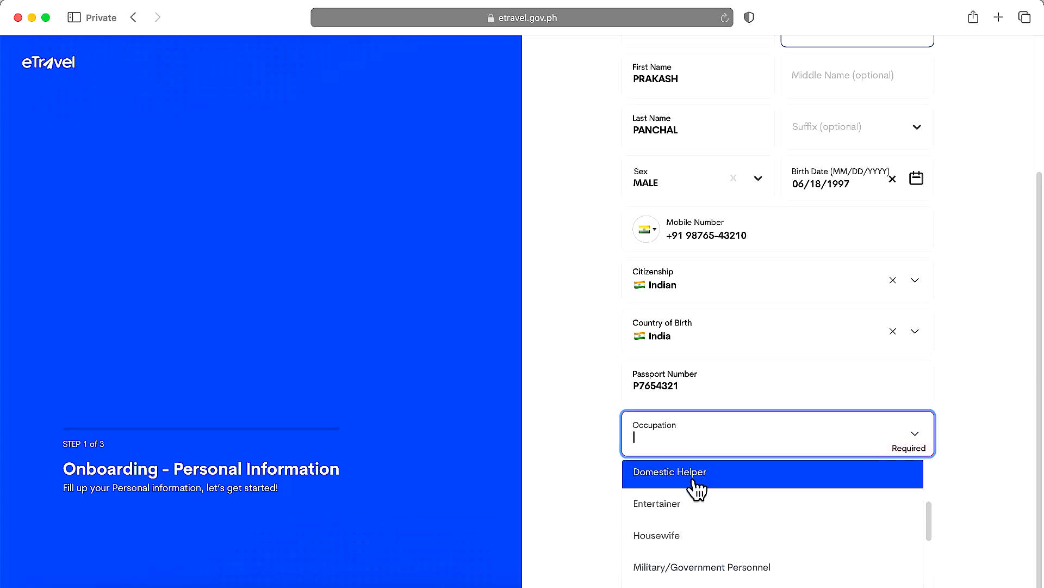
pyautogui.scroll(-1, 836, 525)
pyautogui.scroll(-2, 836, 525)
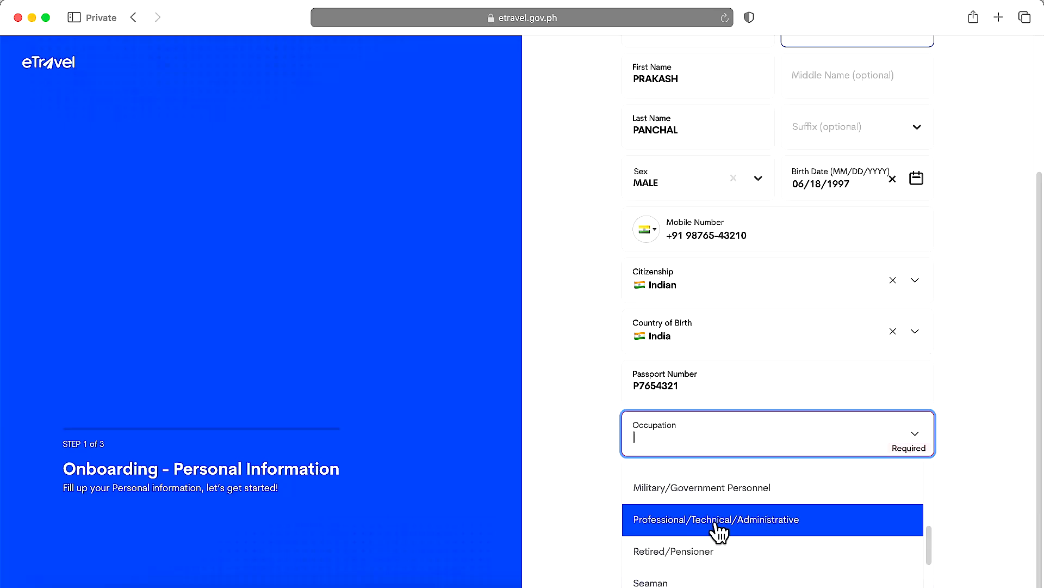
pyautogui.click(769, 531)
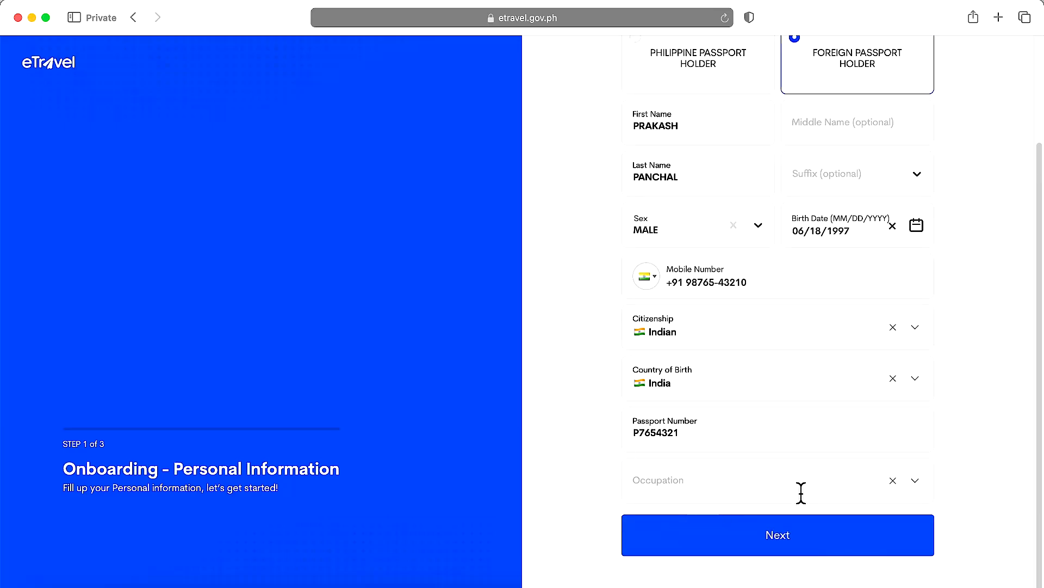
pyautogui.scroll(3, 583, 460)
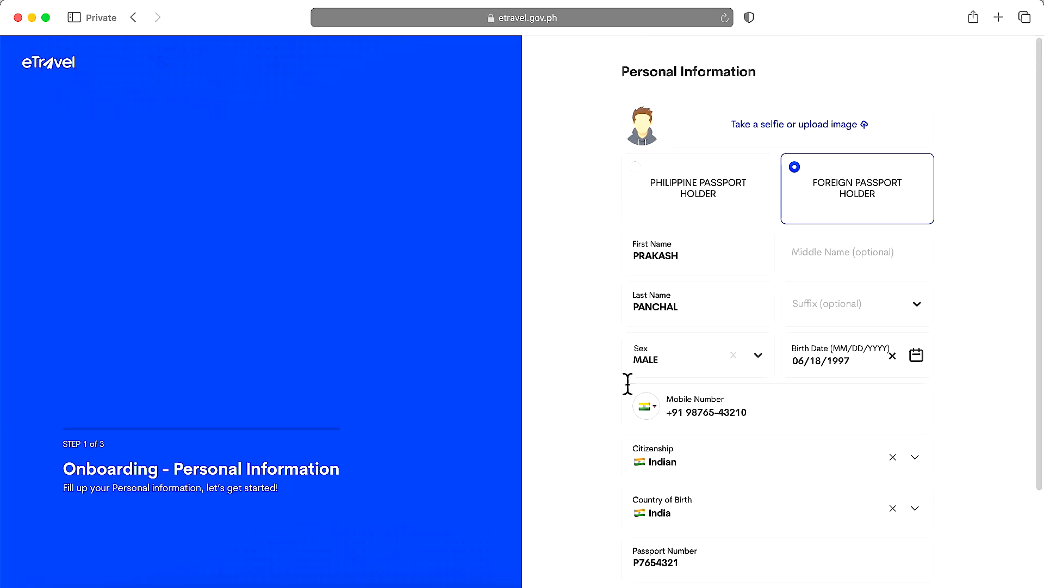
pyautogui.scroll(-3, 598, 318)
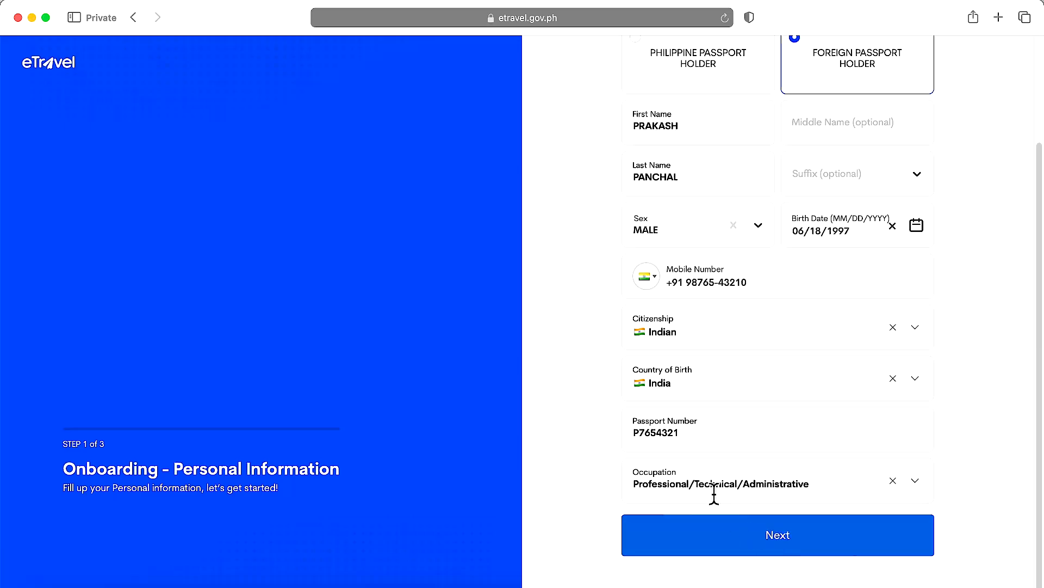
# - Confirm the selfie shows as the profile photo and proceed to Permanent Country of Residence
pyautogui.scroll(3, 713, 495)
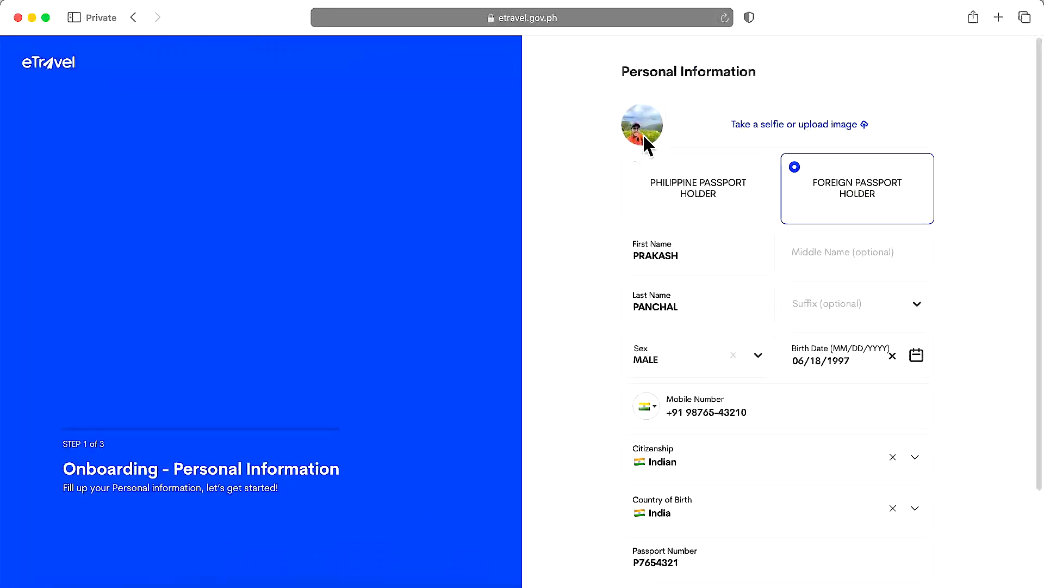
pyautogui.scroll(-3, 644, 136)
pyautogui.click(778, 541)
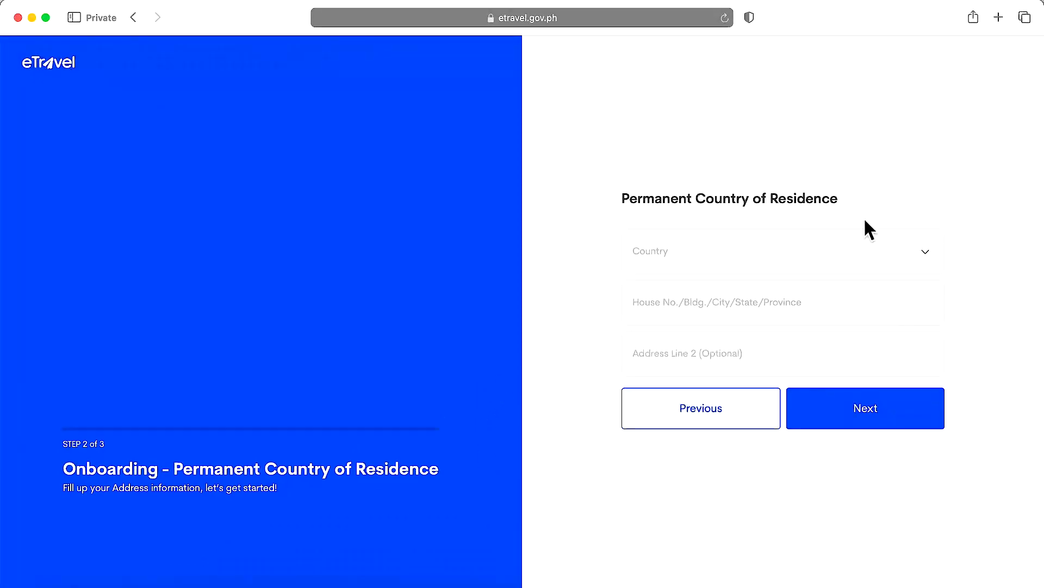
# - Select India as the residence country, fill in the home address, and continue to the summary
pyautogui.click(818, 251)
pyautogui.write('Indi')
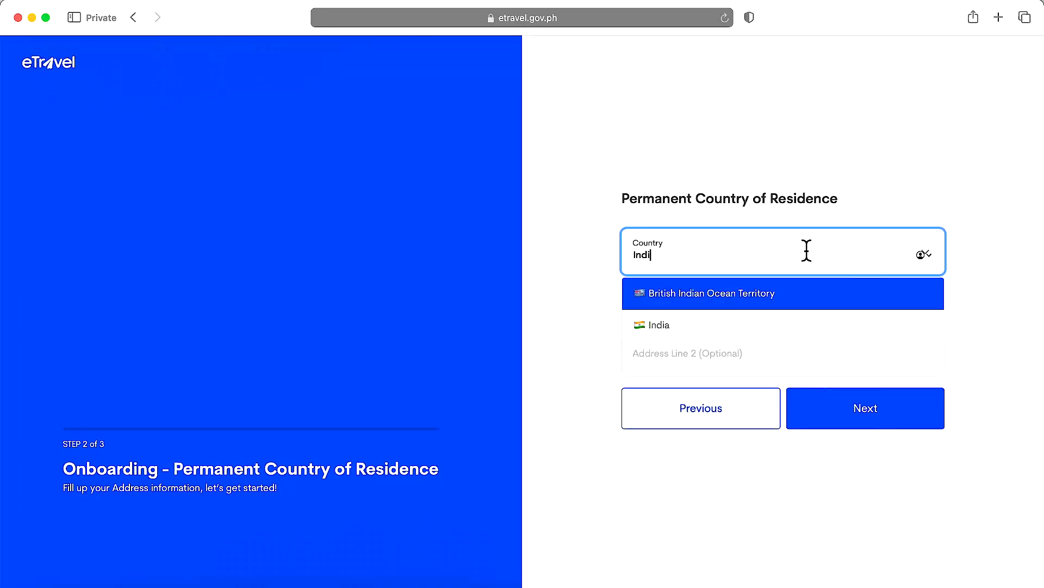
pyautogui.click(667, 328)
pyautogui.click(713, 311)
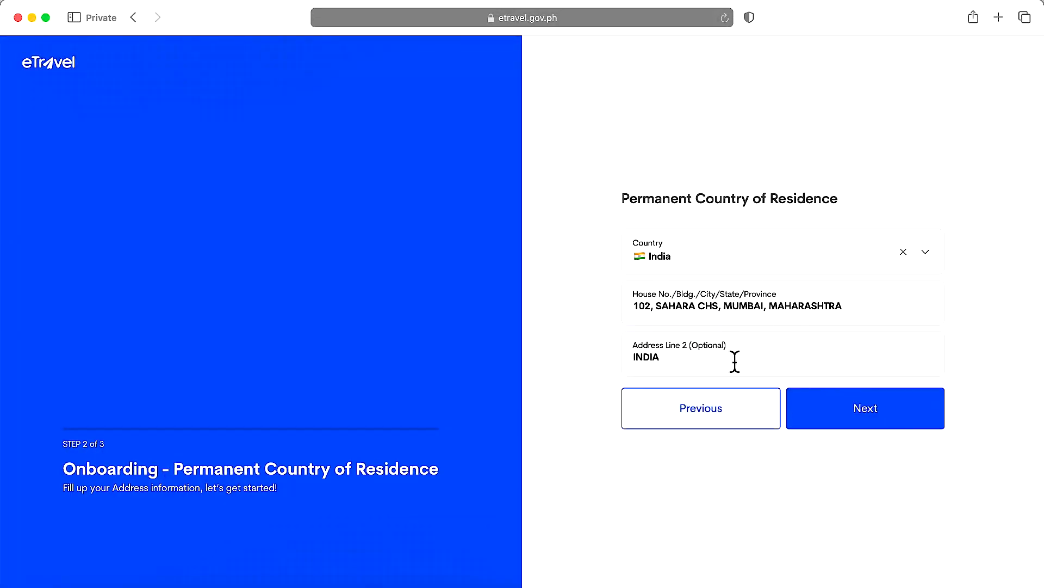
pyautogui.click(865, 416)
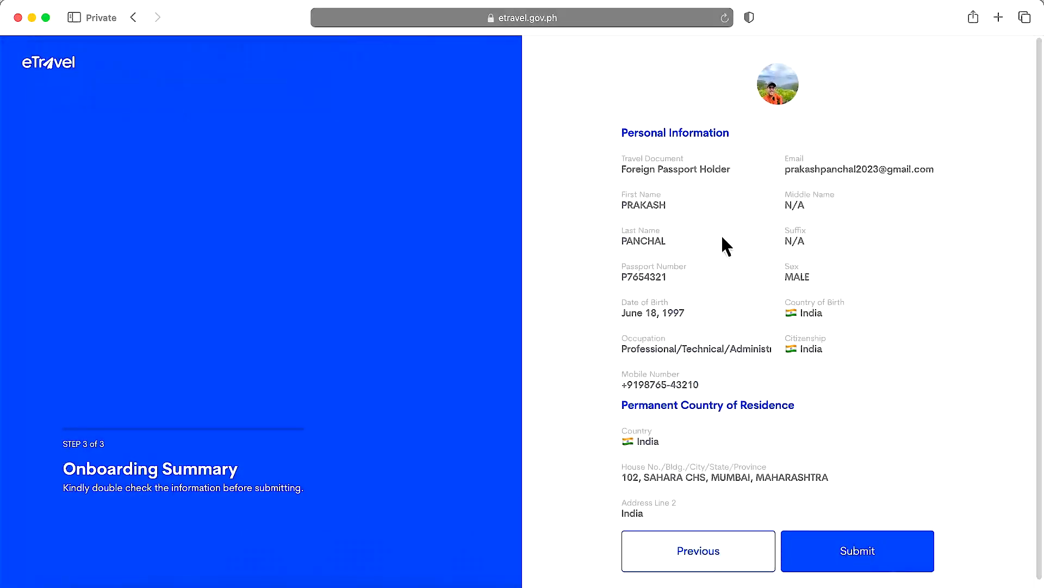
# - Review the onboarding summary and submit it
pyautogui.scroll(-1, 743, 266)
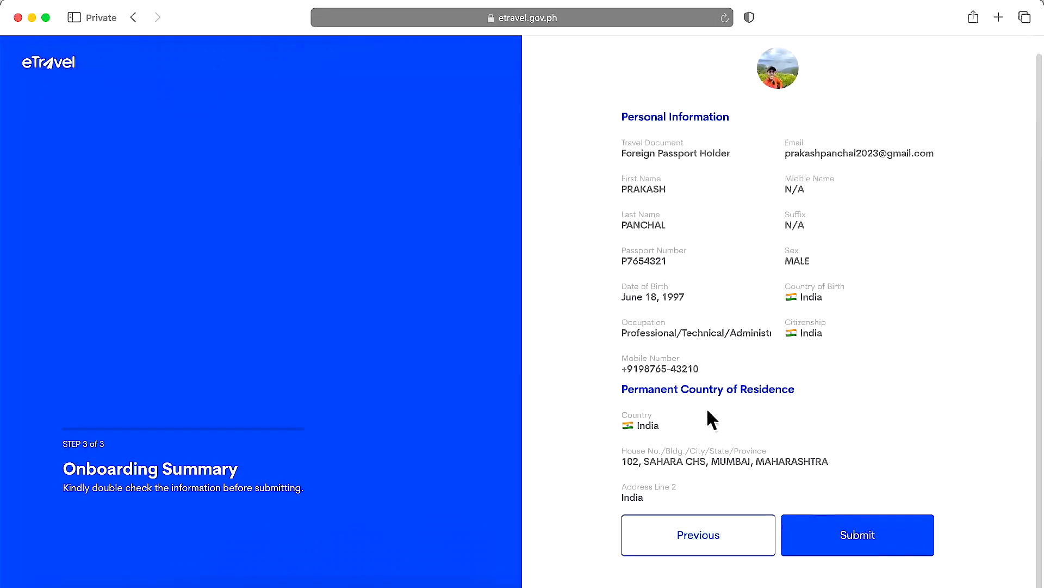
pyautogui.click(857, 527)
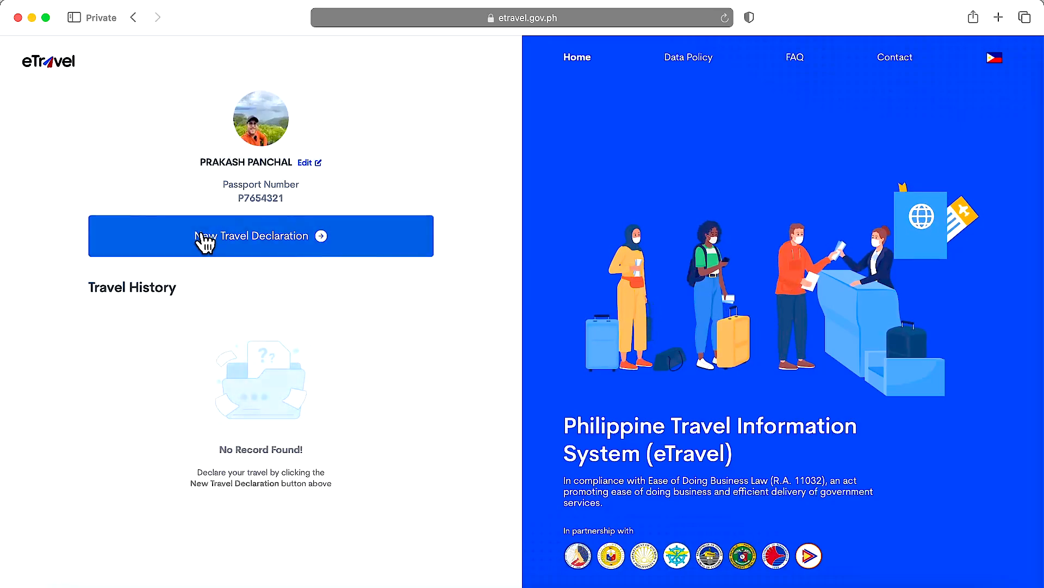
# - Begin a new travel declaration registering an air arrival for yourself, noting the 72-hour registration rule
pyautogui.click(258, 242)
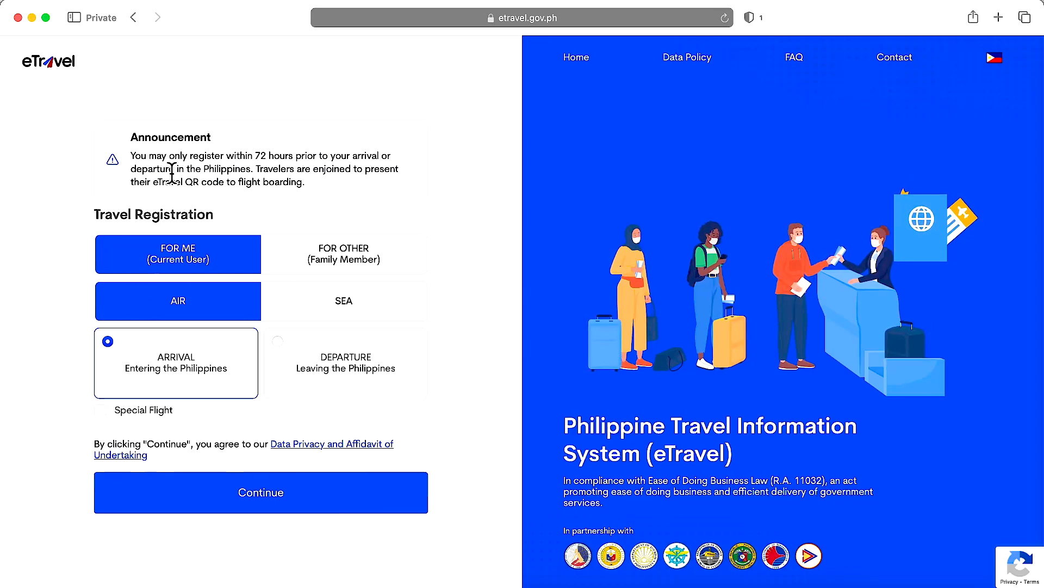
pyautogui.moveTo(258, 156); pyautogui.dragTo(388, 157)
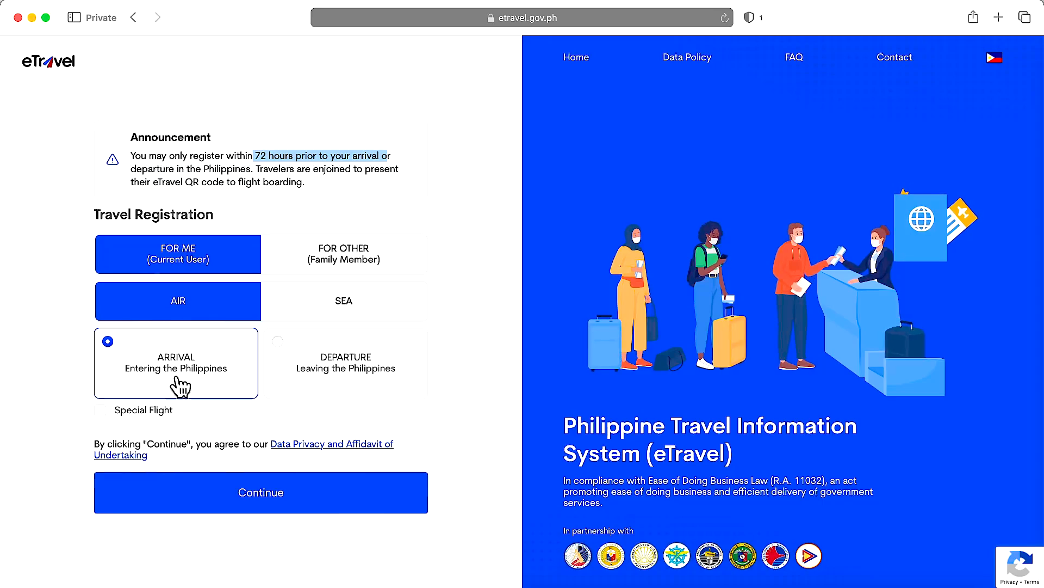
pyautogui.click(253, 493)
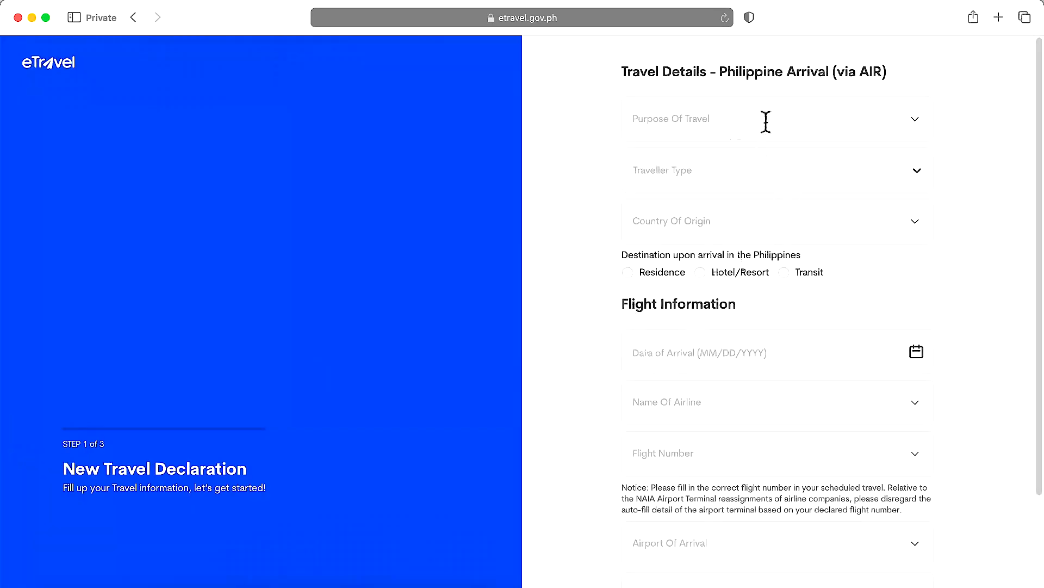
# - Choose Holiday/Pleasure/Vacation from the Purpose Of Travel list
pyautogui.click(779, 121)
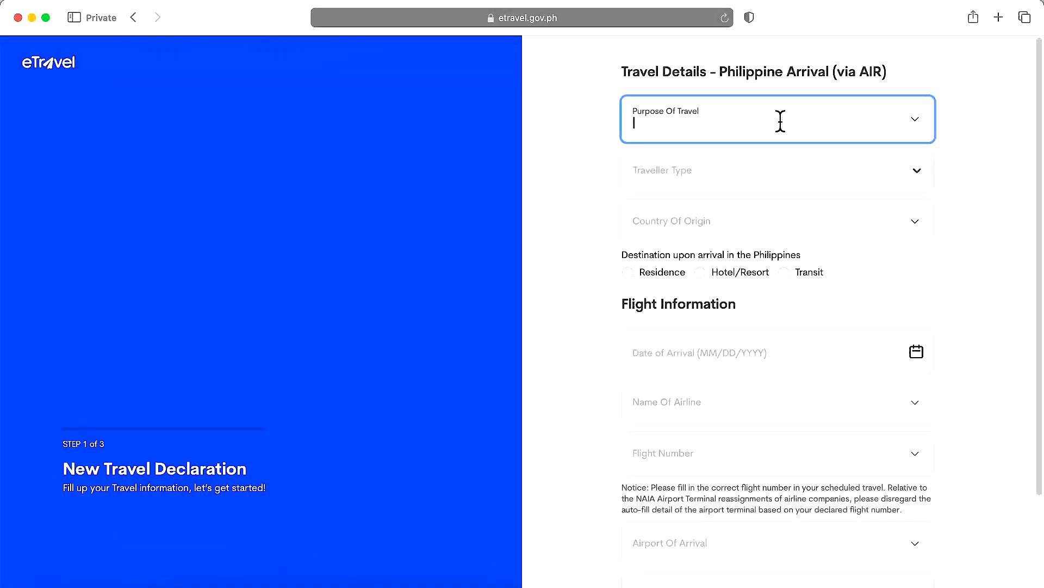
pyautogui.click(919, 129)
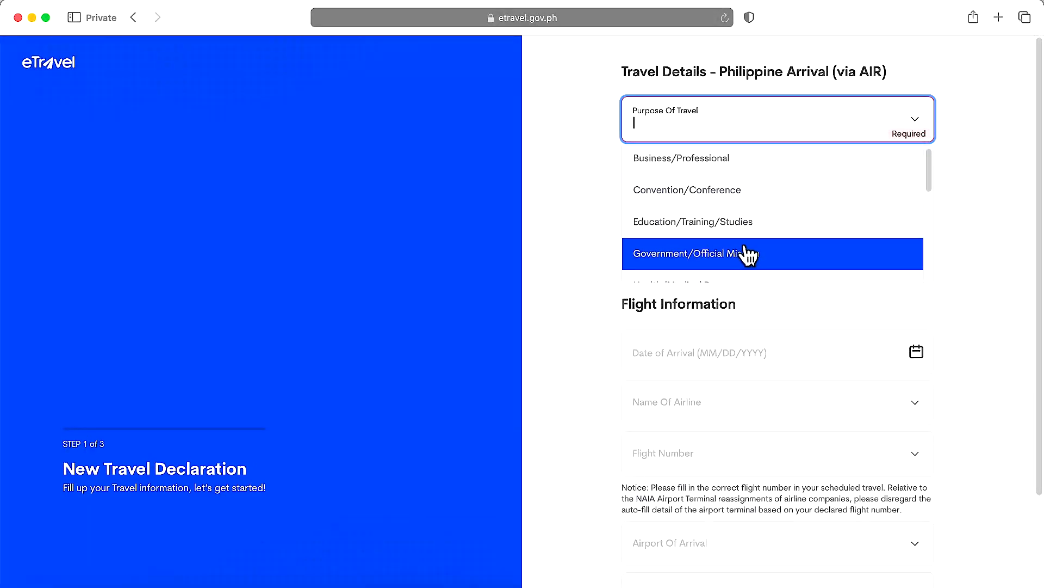
pyautogui.scroll(-2, 759, 248)
pyautogui.scroll(-4, 770, 244)
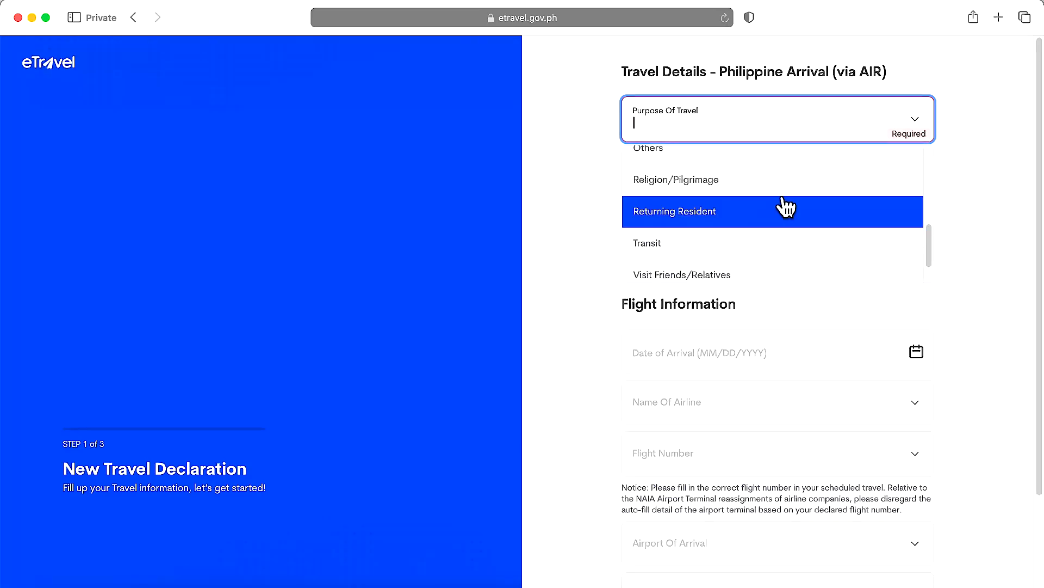
pyautogui.scroll(-1, 753, 260)
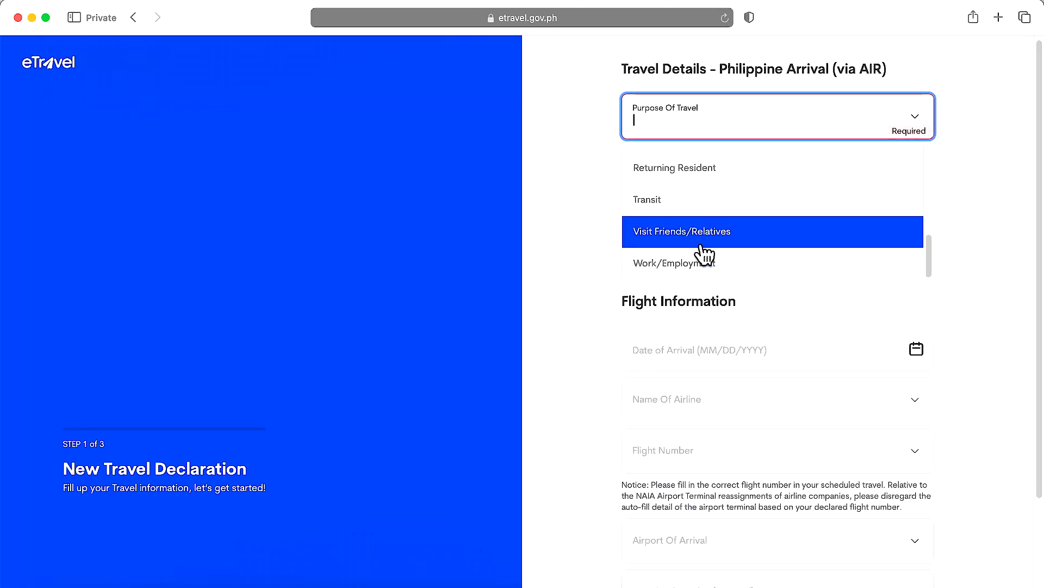
pyautogui.scroll(3, 781, 234)
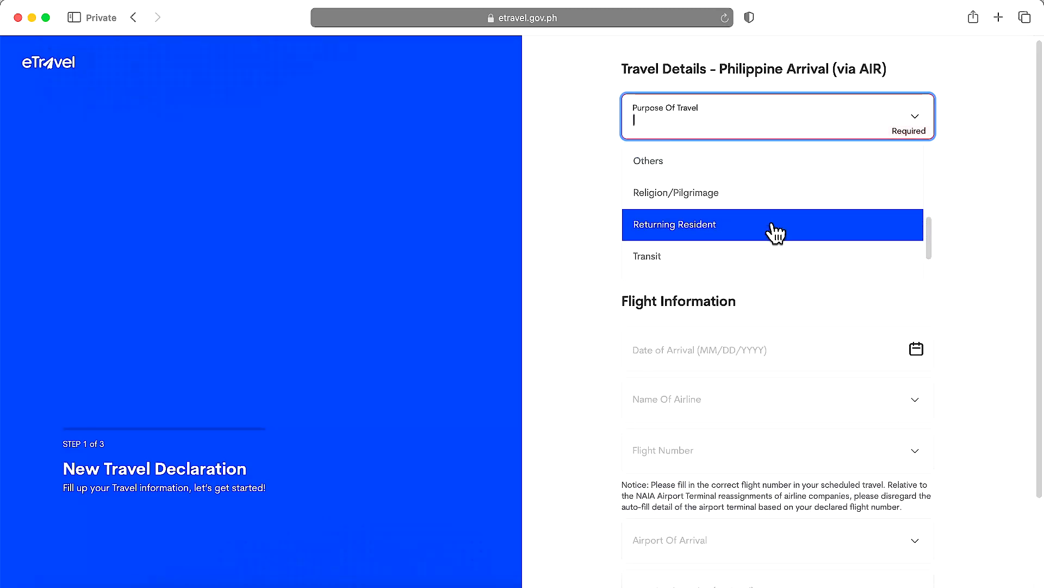
pyautogui.scroll(2, 772, 231)
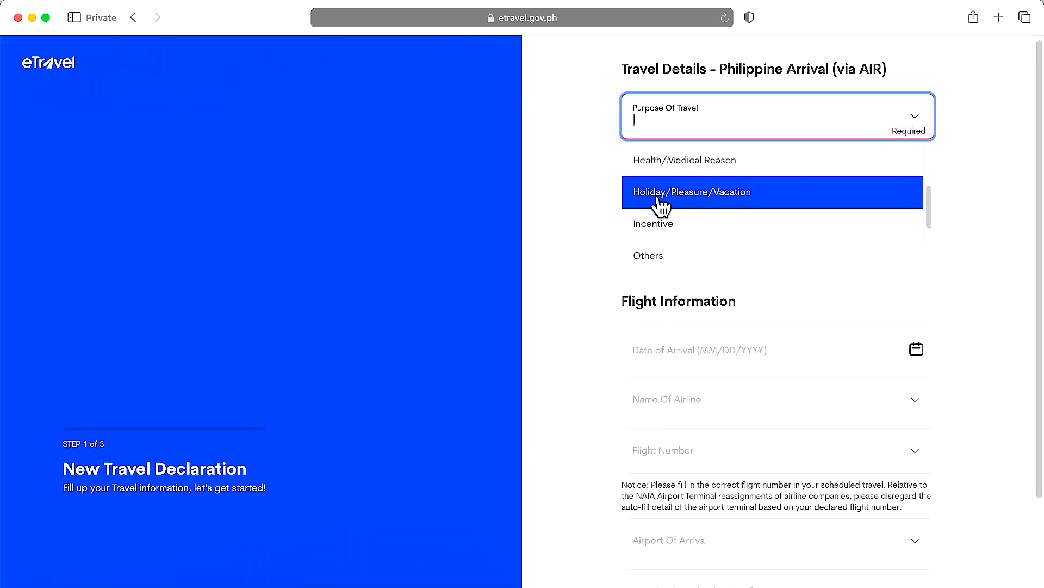
pyautogui.click(733, 199)
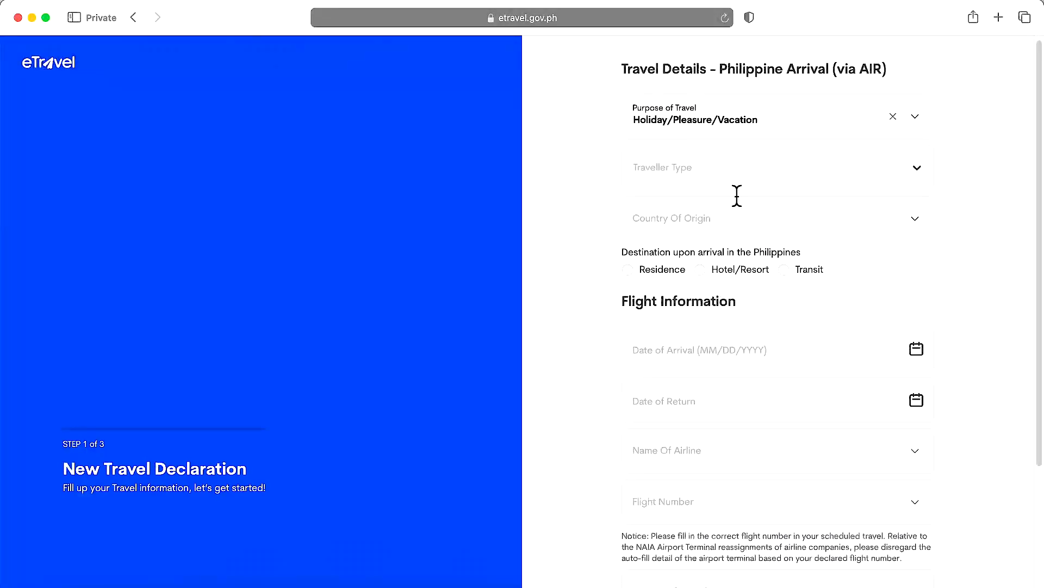
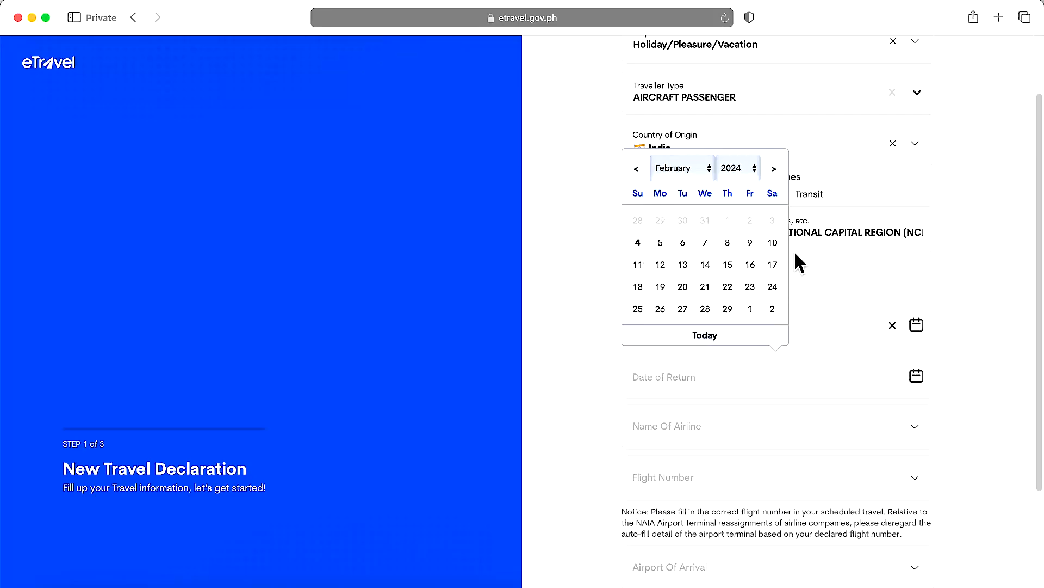
# - Set the return date to February 17 and the airline to Singapore Airlines
pyautogui.click(771, 267)
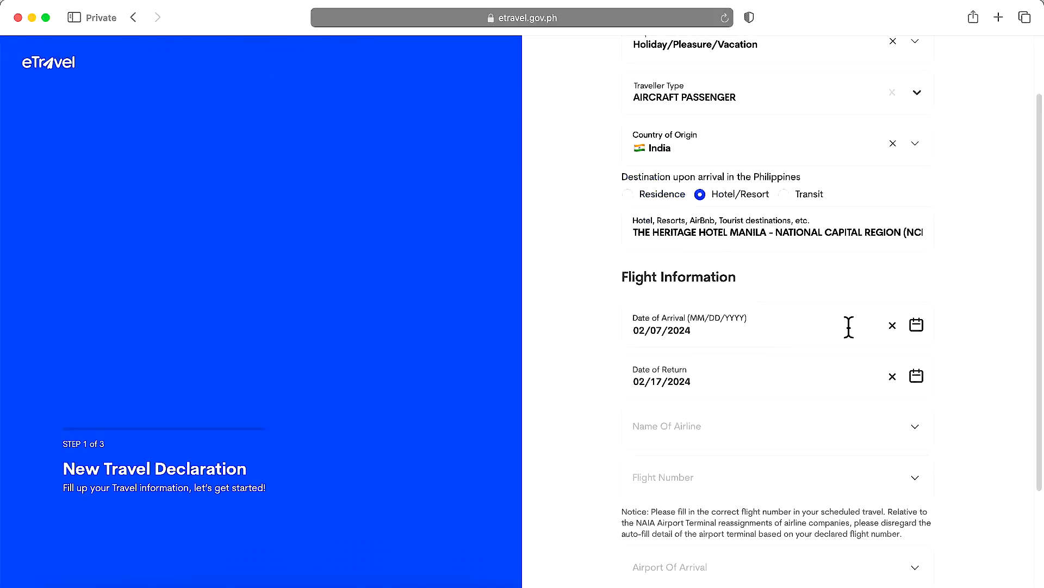
pyautogui.click(784, 425)
pyautogui.write('Siing')
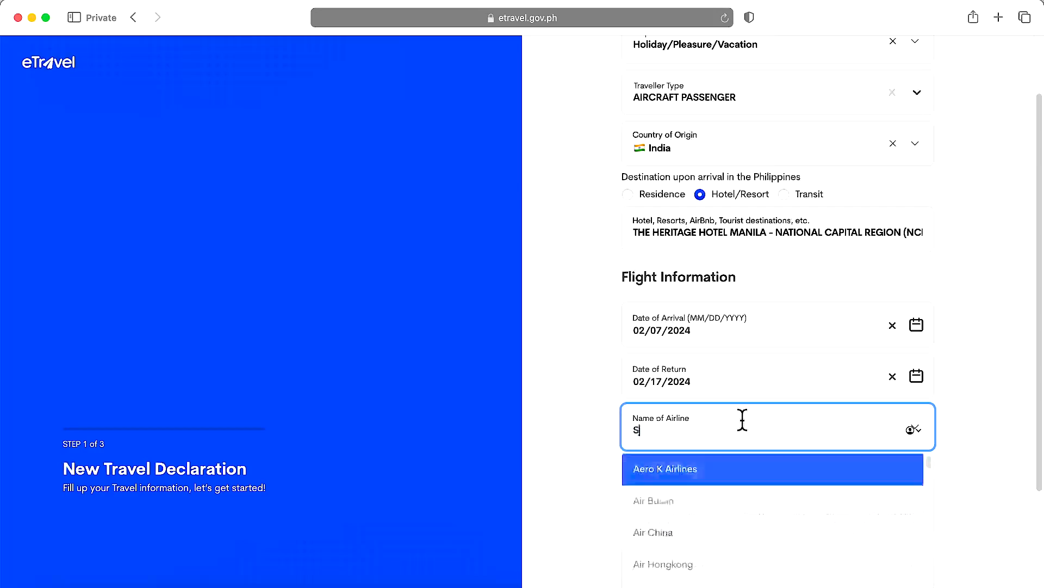
pyautogui.press('BackSpace')
pyautogui.press('BackSpace')
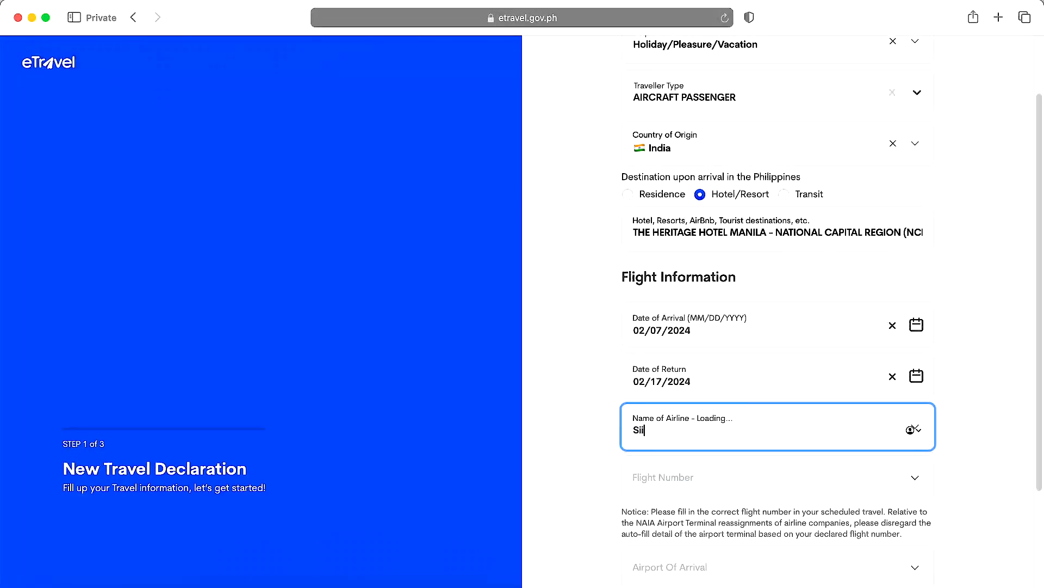
pyautogui.write('ngapo')
pyautogui.click(726, 471)
pyautogui.scroll(-2, 798, 466)
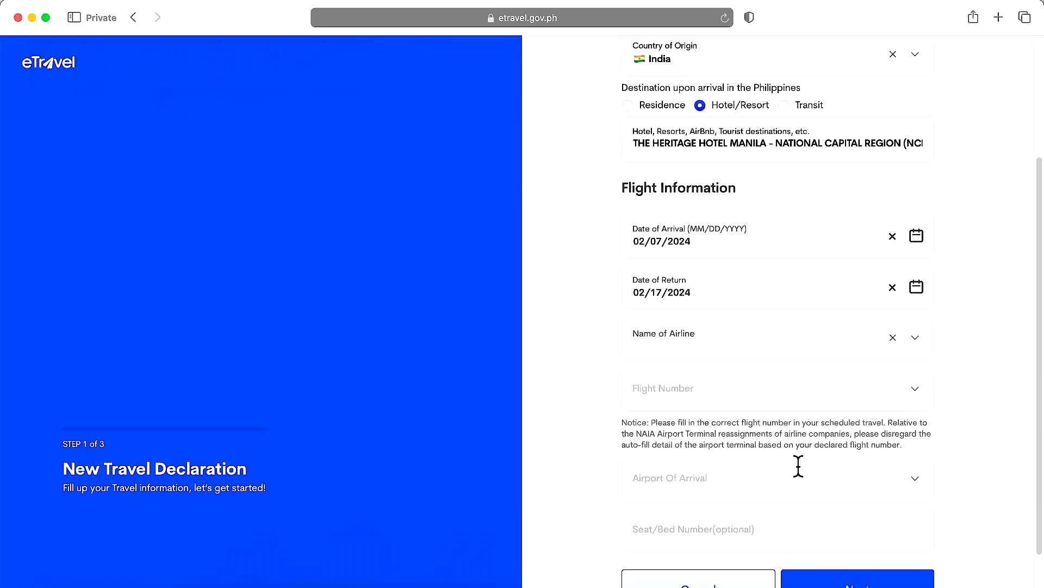
# - Enter flight SQ906, which fills in Davao International Airport (DVO) as the arrival airport
pyautogui.click(706, 388)
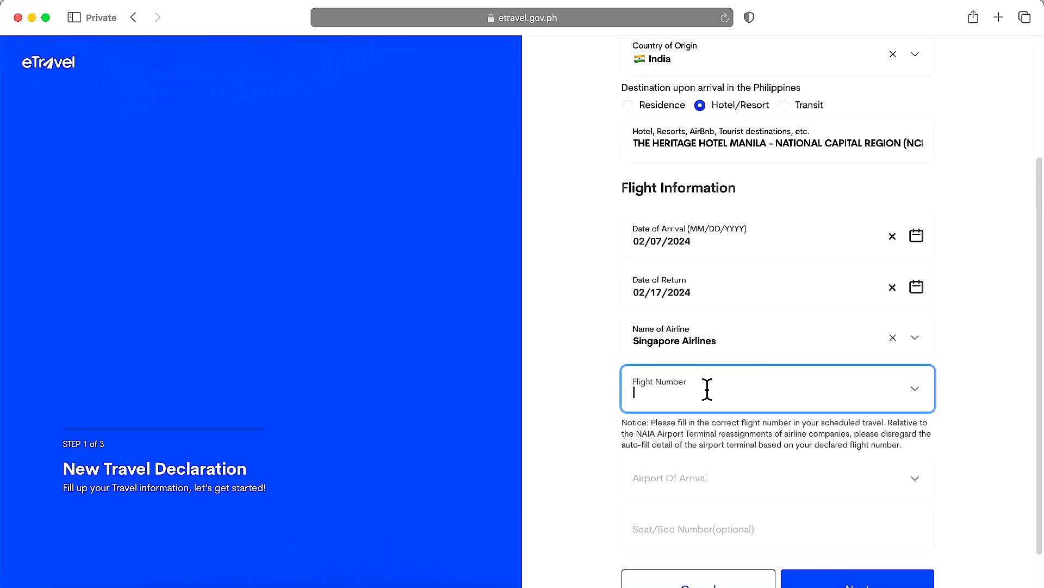
pyautogui.write('SQ')
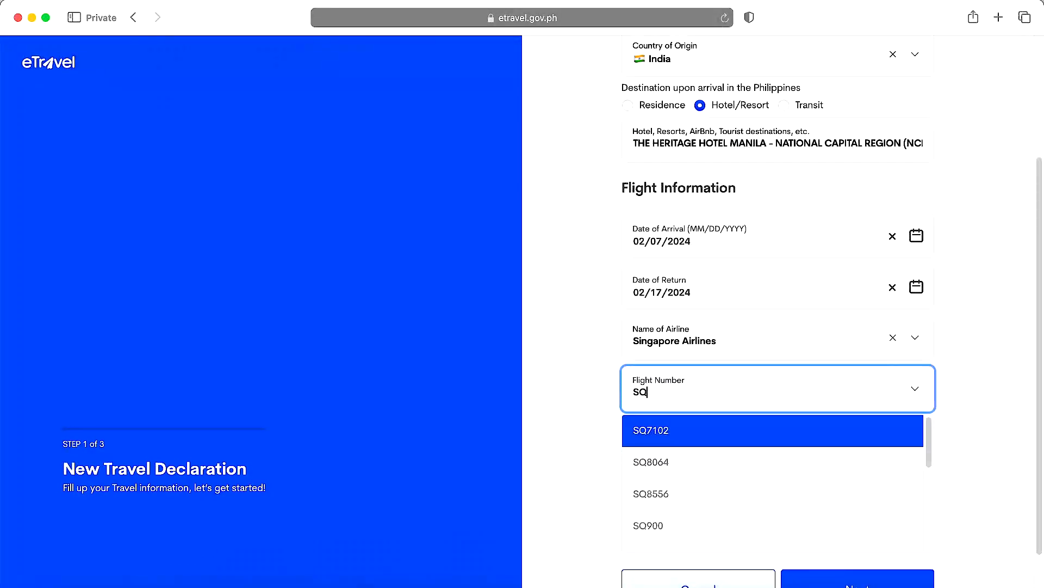
pyautogui.write('9')
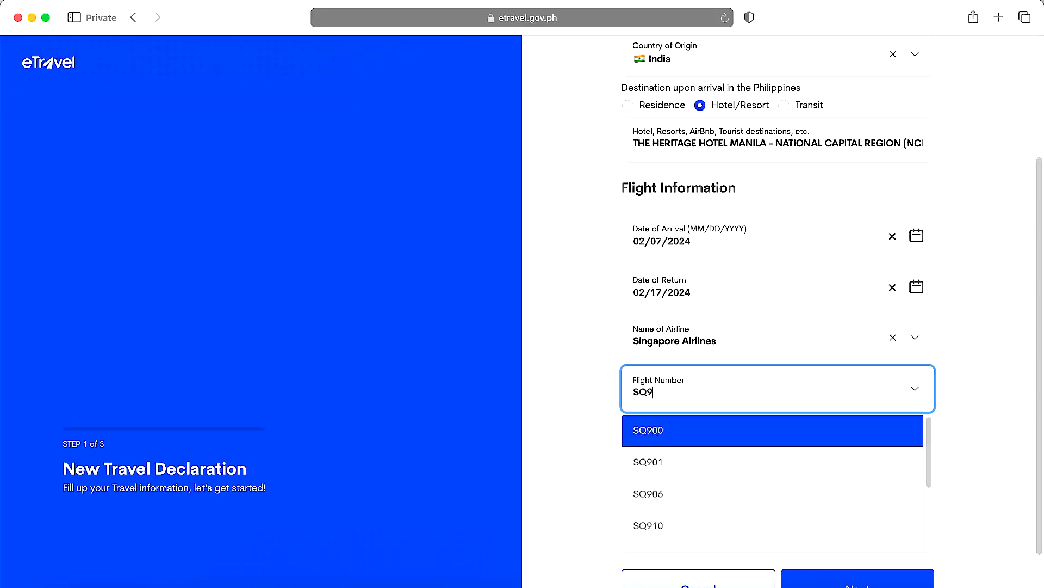
pyautogui.click(689, 494)
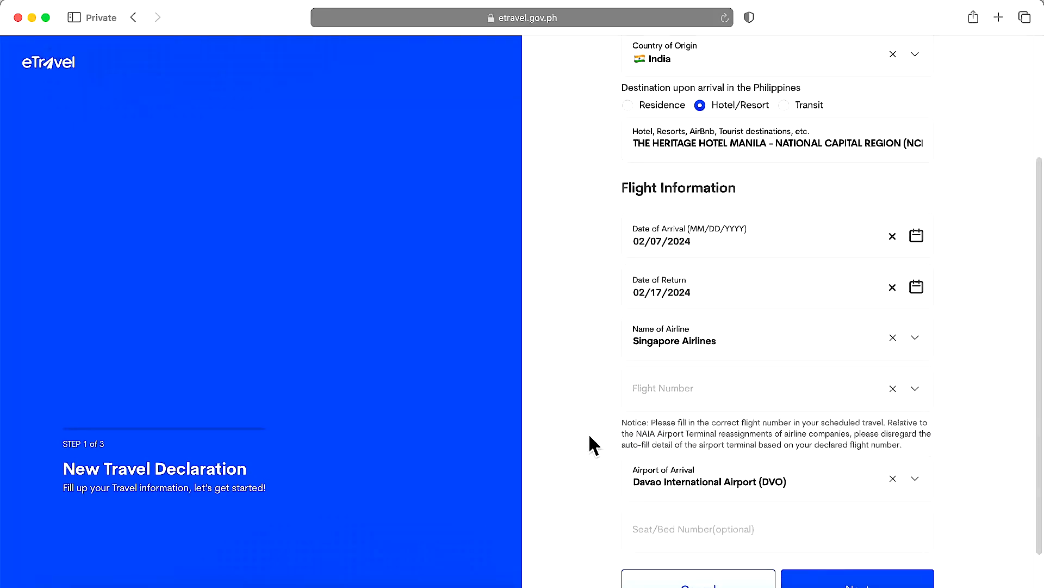
pyautogui.scroll(-2, 587, 439)
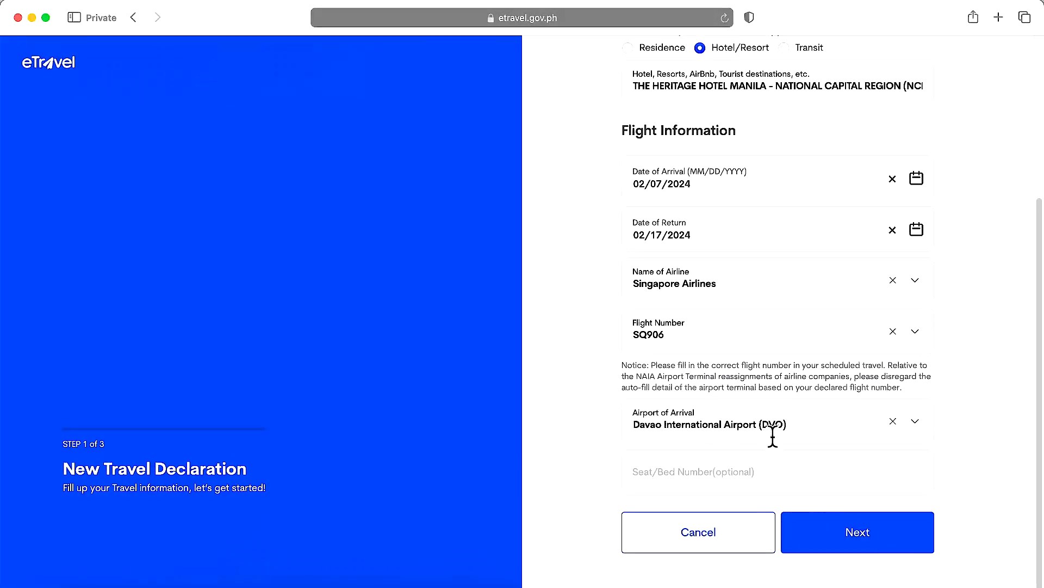
# - Change the flight number to SQ912, arriving at Ninoy Aquino International Airport T3
pyautogui.click(732, 327)
pyautogui.click(730, 332)
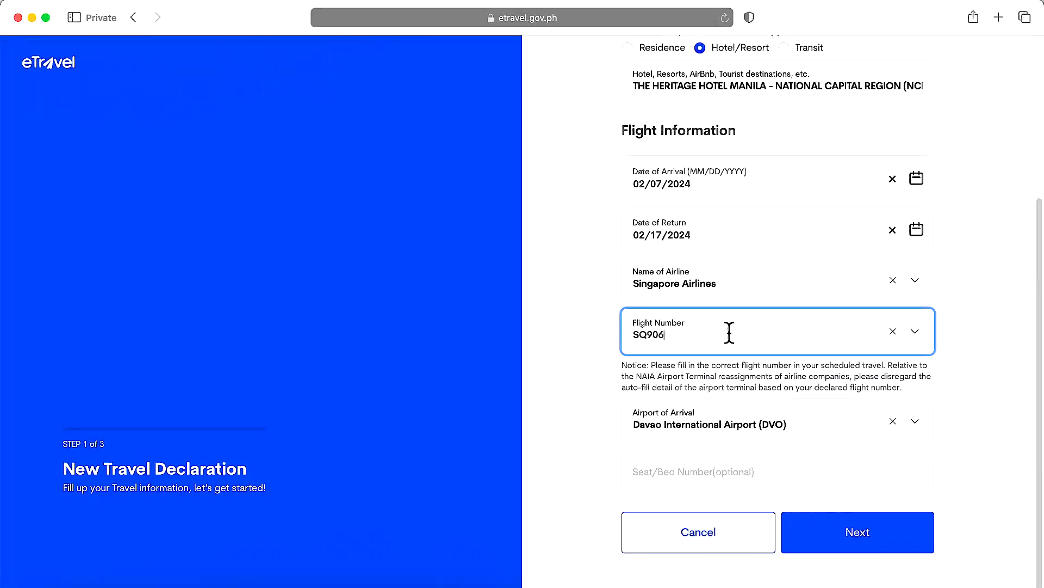
pyautogui.press('BackSpace')
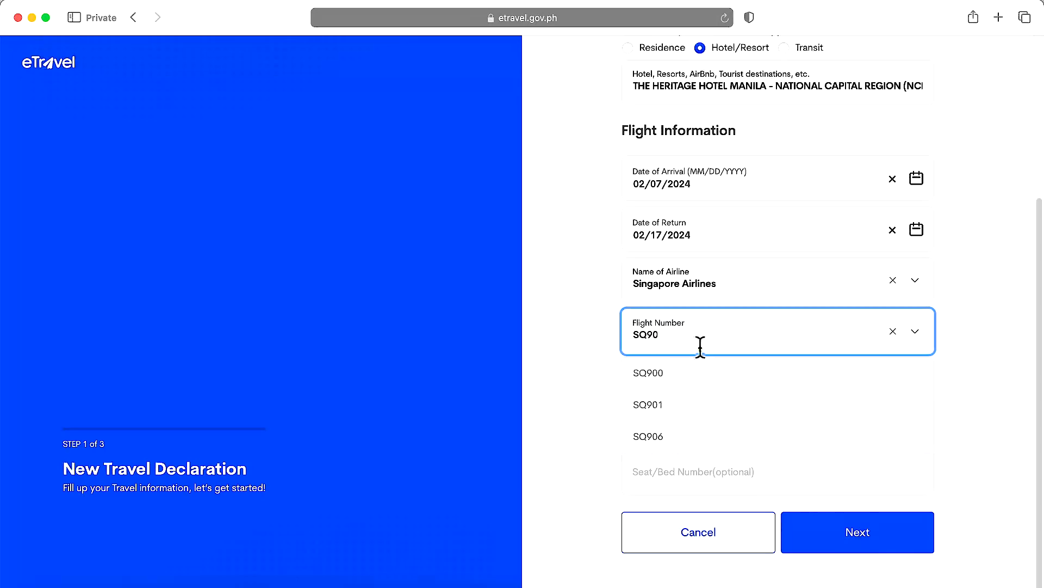
pyautogui.press('BackSpace')
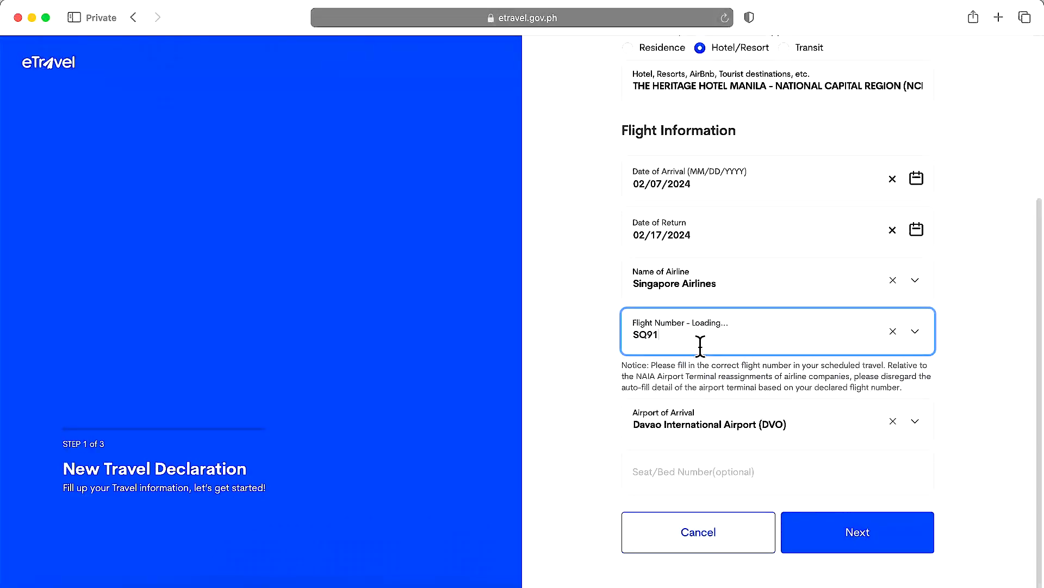
pyautogui.click(692, 405)
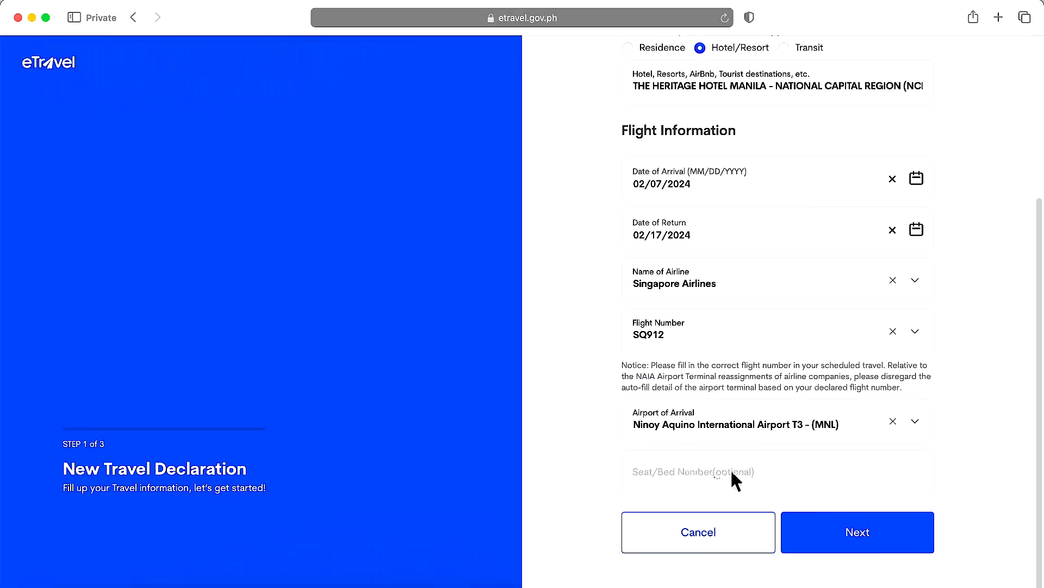
# - Enter seat F57 and continue to the Health Declaration step
pyautogui.click(773, 476)
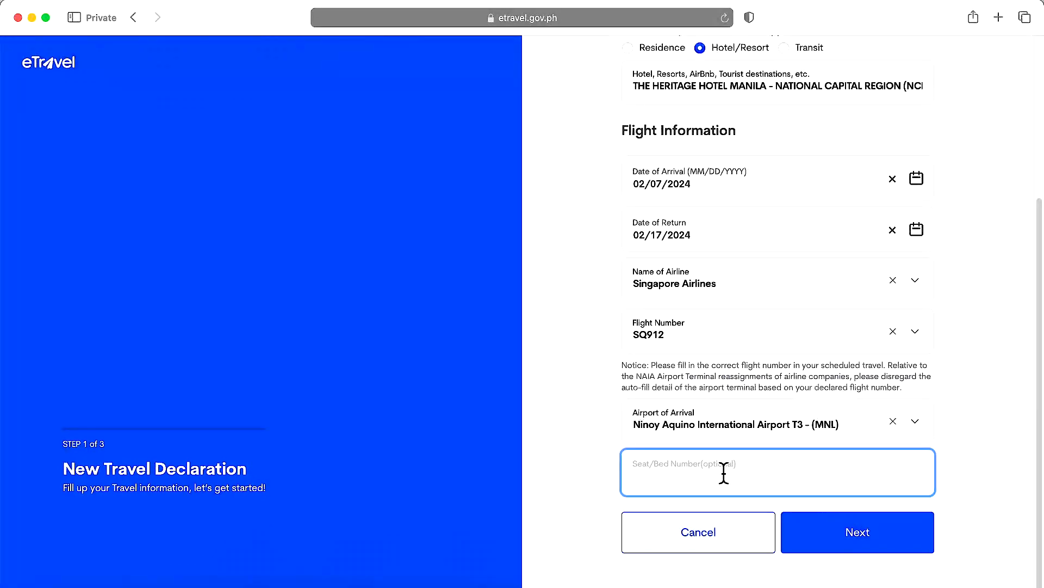
pyautogui.write('F57')
pyautogui.click(571, 480)
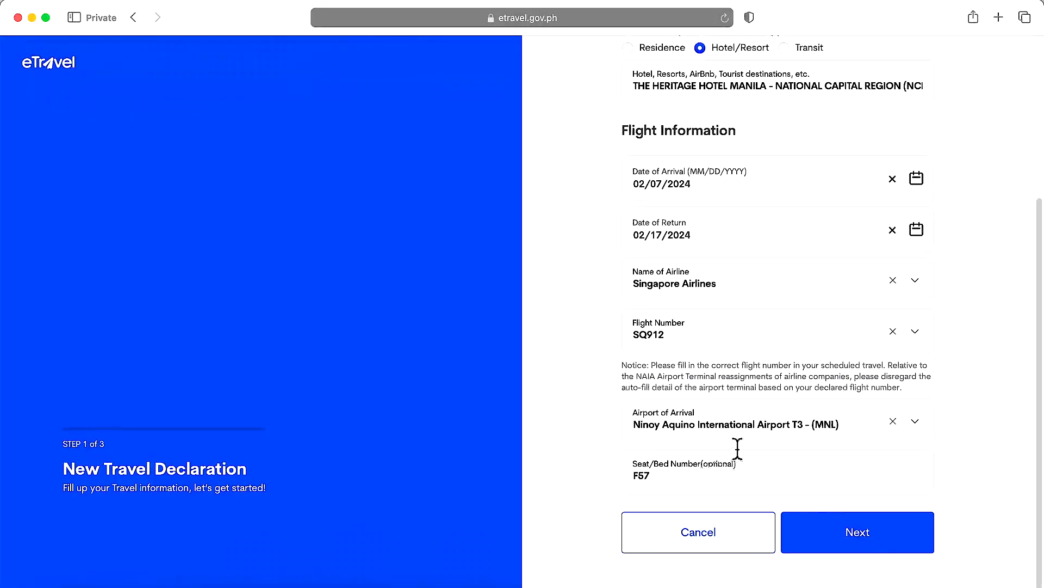
pyautogui.click(864, 539)
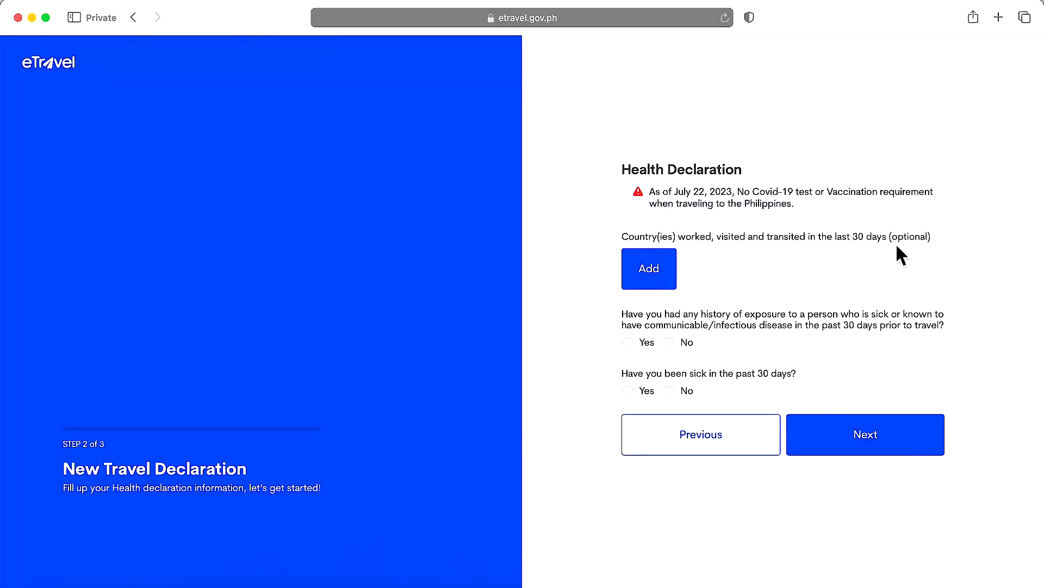
# - Add Singapore as a visited country and answer No to the exposure and recent-sickness questions
pyautogui.click(642, 280)
pyautogui.click(714, 288)
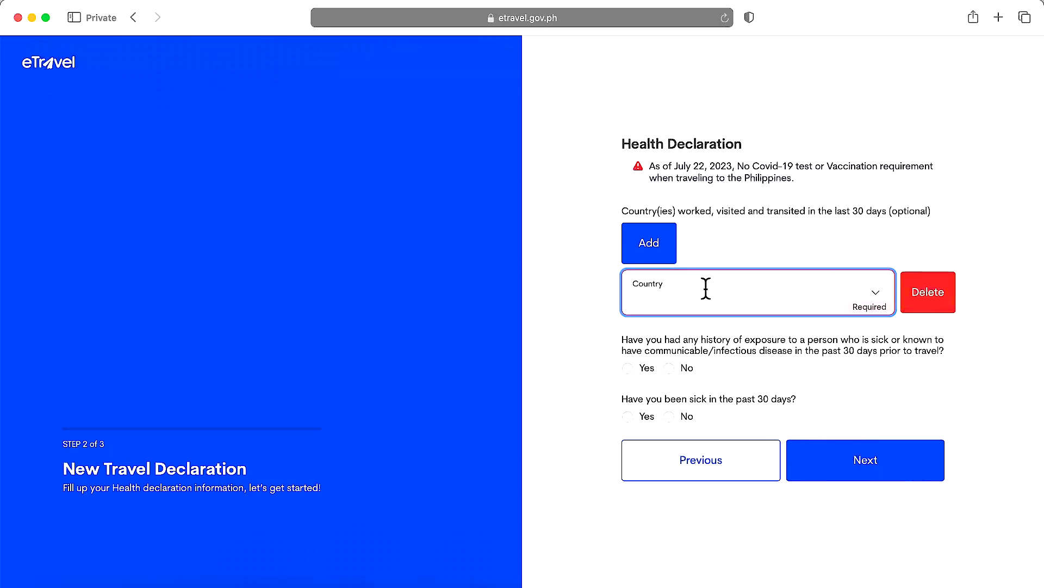
pyautogui.write('Singapore')
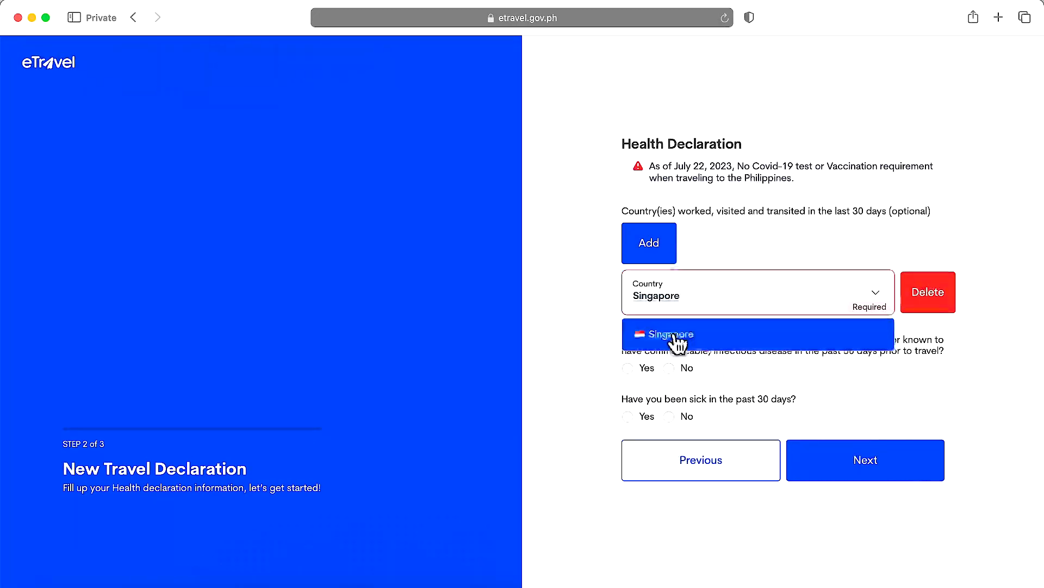
pyautogui.click(675, 334)
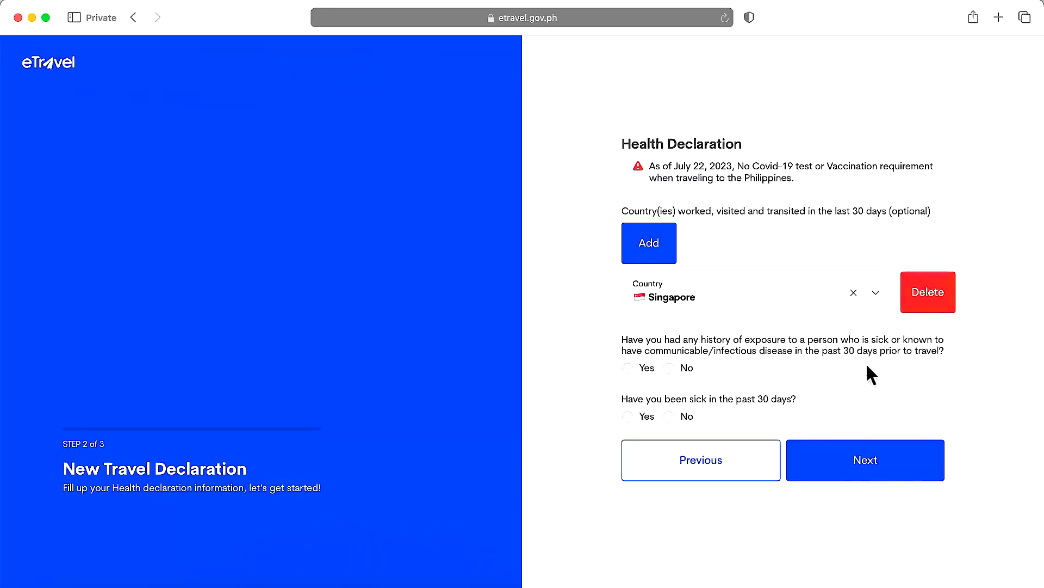
pyautogui.click(670, 370)
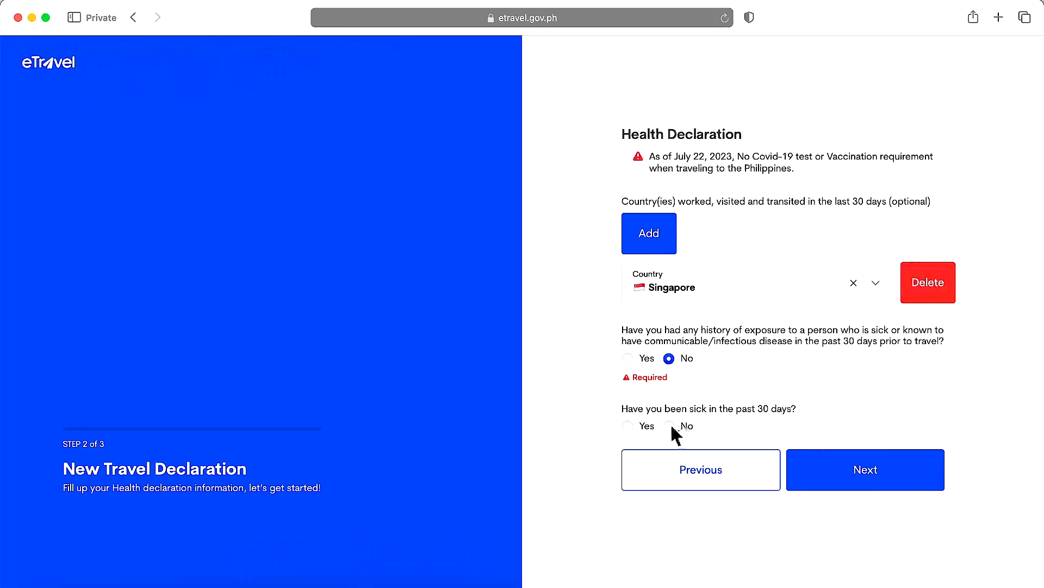
pyautogui.click(669, 426)
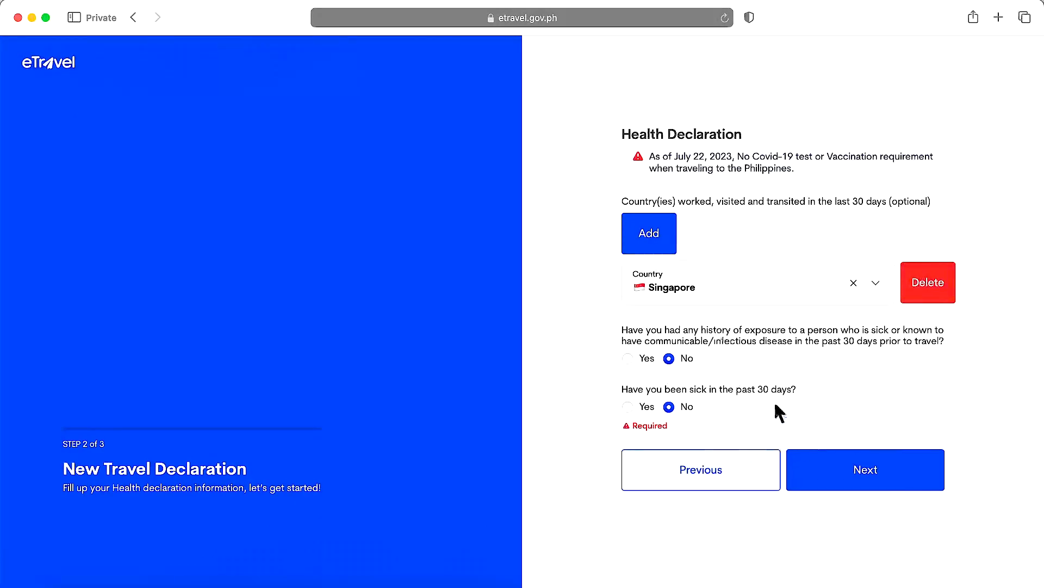
# - Open the Step 3 summary, scroll through all entered details, and submit the declaration
pyautogui.click(887, 476)
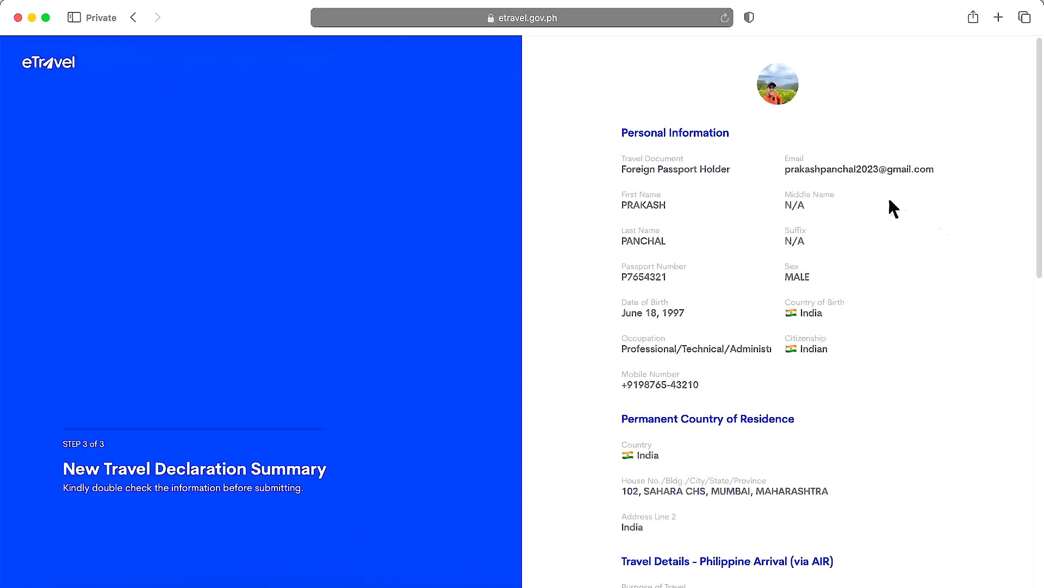
pyautogui.scroll(-7, 756, 359)
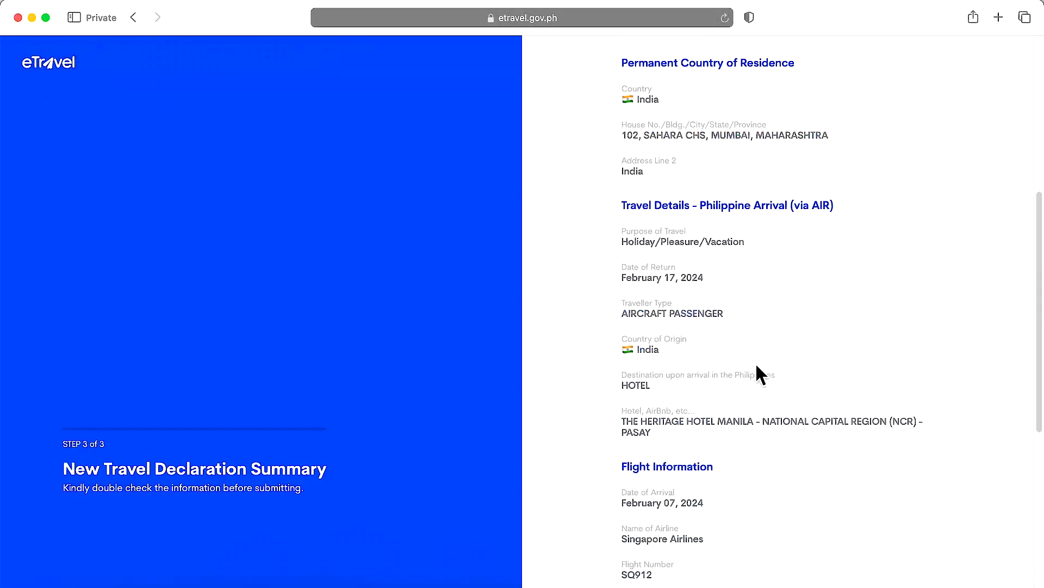
pyautogui.scroll(-7, 760, 374)
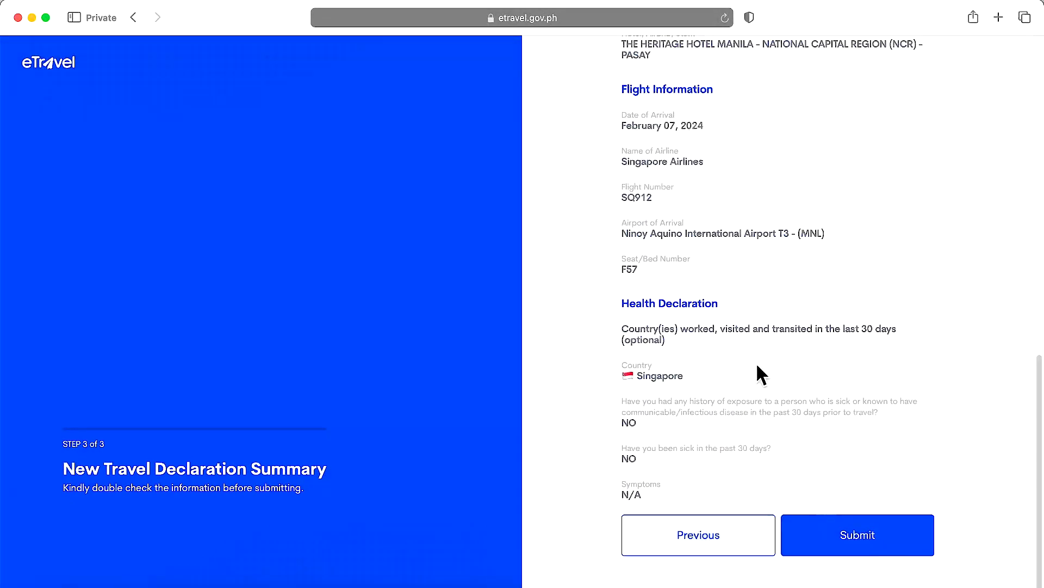
pyautogui.click(852, 532)
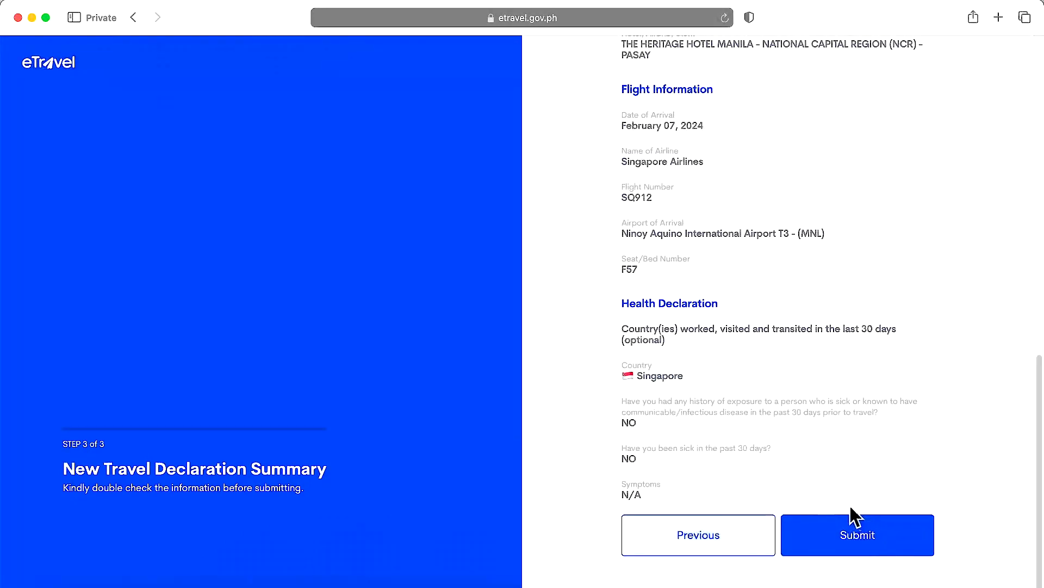